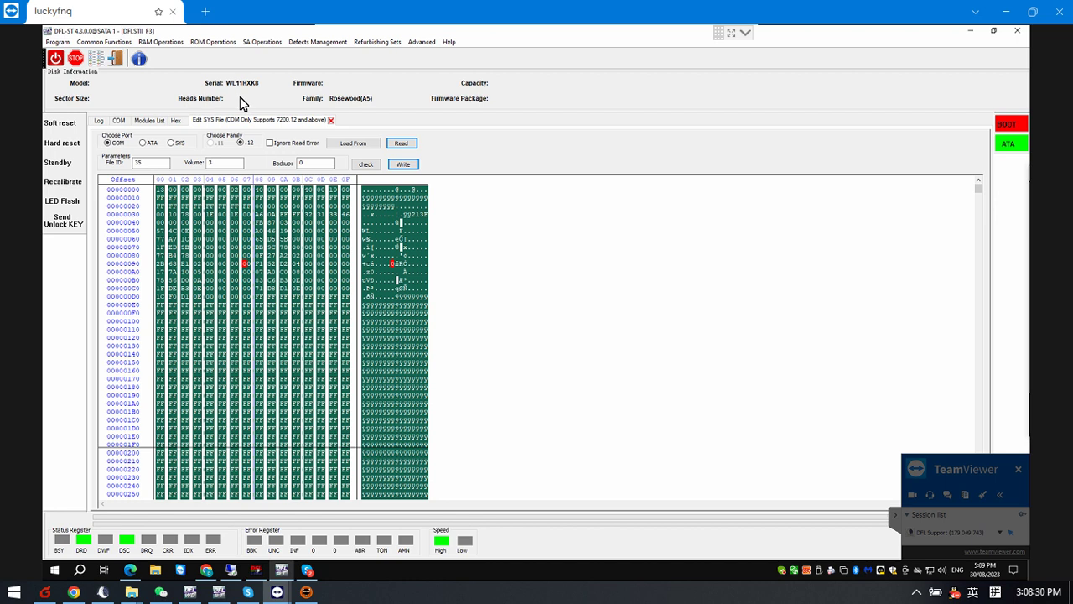
Scroll back through the COM log's earlier boot and feature output, ending on the File ID 35 SYS hex view
{"action": "left_click", "coordinate": [119, 121]}
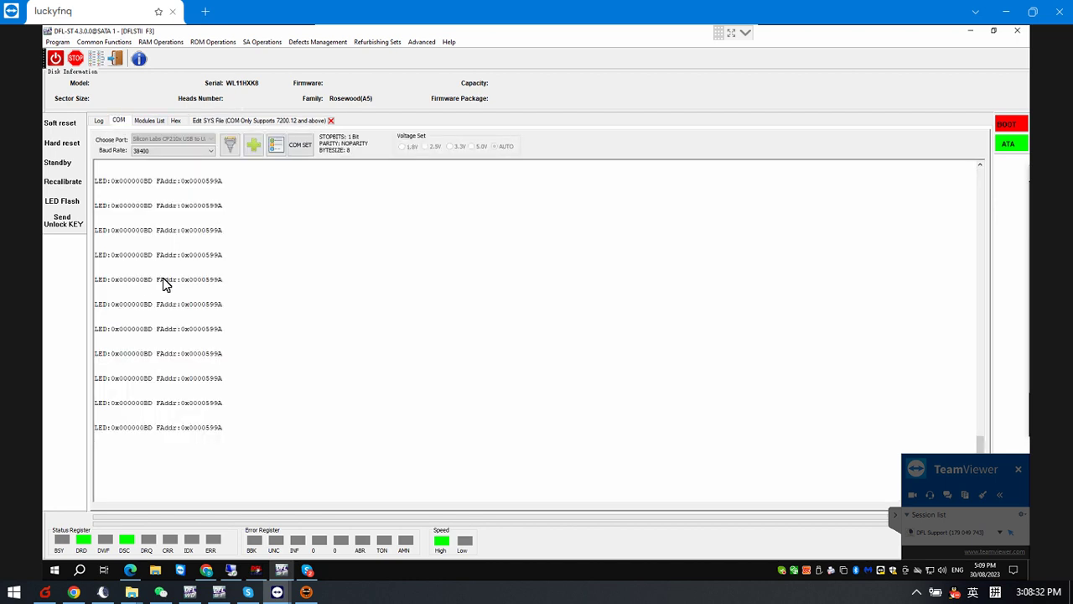
{"action": "scroll", "coordinate": [212, 262], "scroll_direction": "up", "scroll_amount": 2}
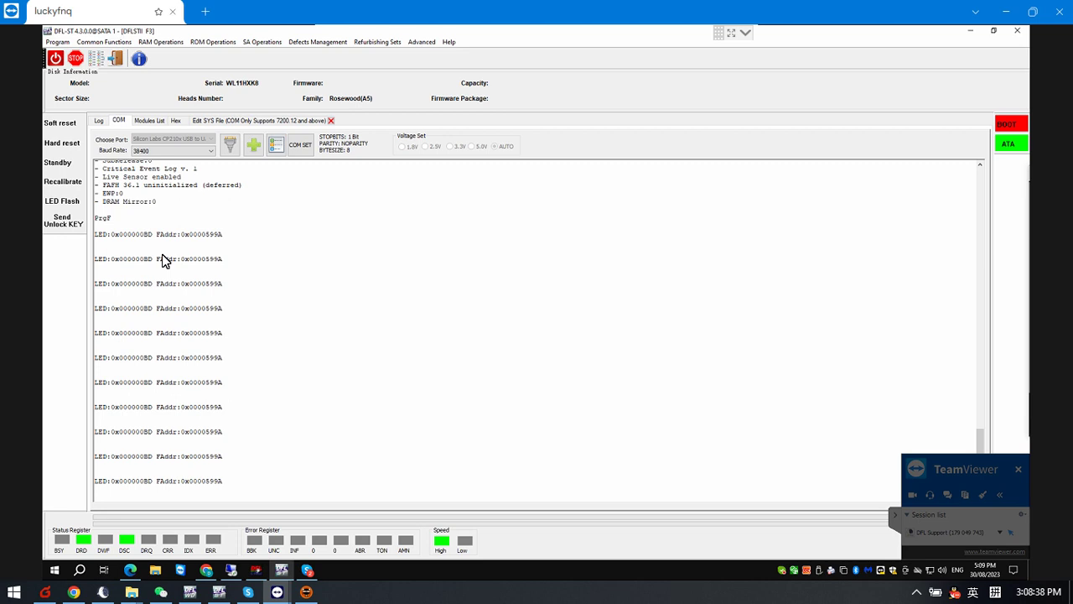
{"action": "scroll", "coordinate": [166, 260], "scroll_direction": "up", "scroll_amount": 3}
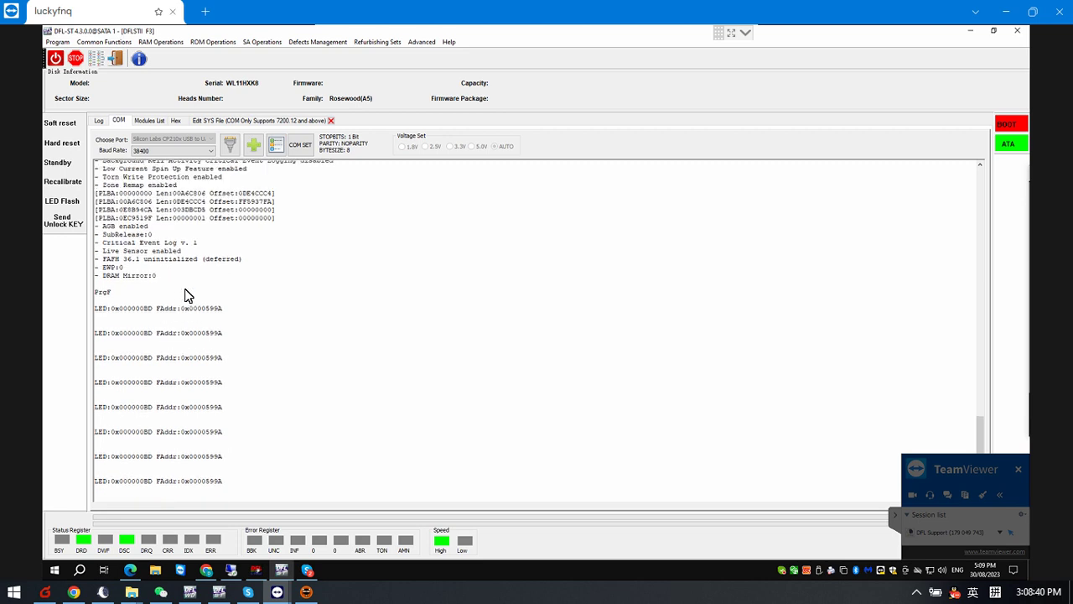
{"action": "left_click", "coordinate": [255, 121]}
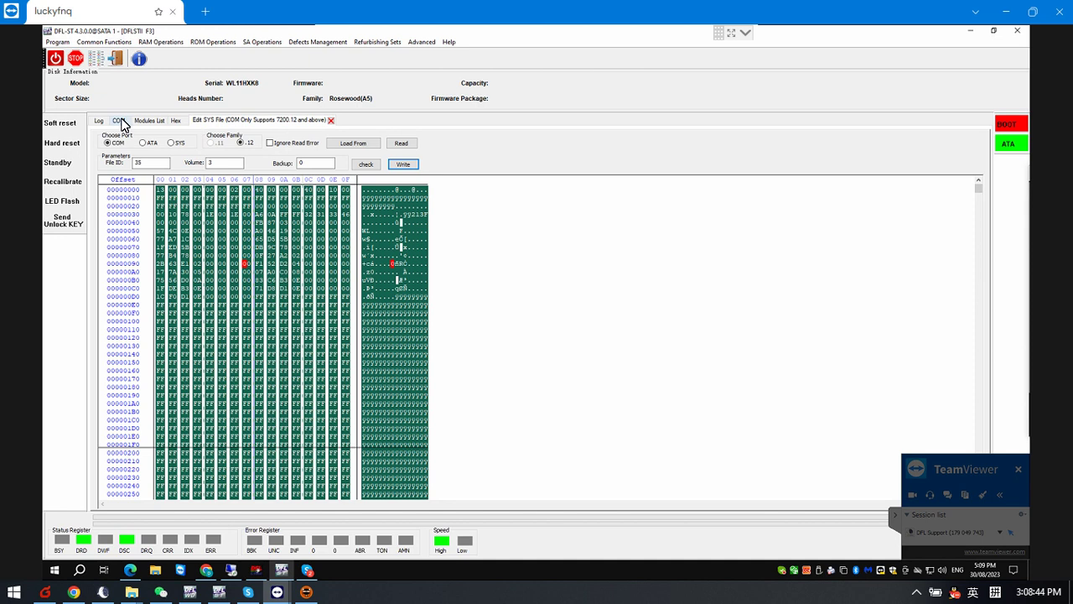
{"action": "left_click", "coordinate": [120, 121]}
{"action": "scroll", "coordinate": [188, 264], "scroll_direction": "up", "scroll_amount": 1}
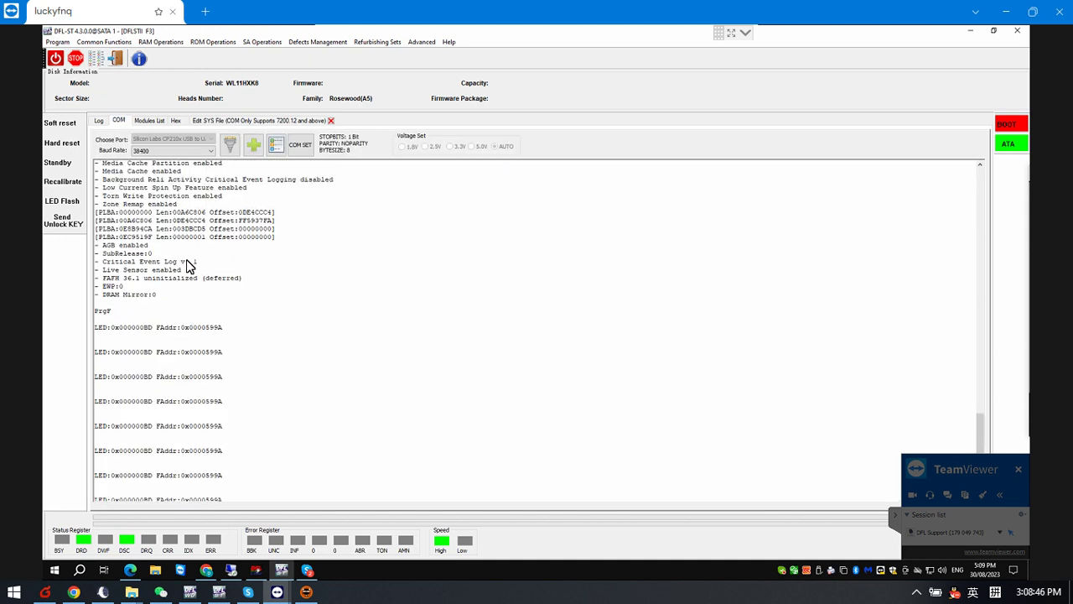
{"action": "scroll", "coordinate": [188, 265], "scroll_direction": "up", "scroll_amount": 5}
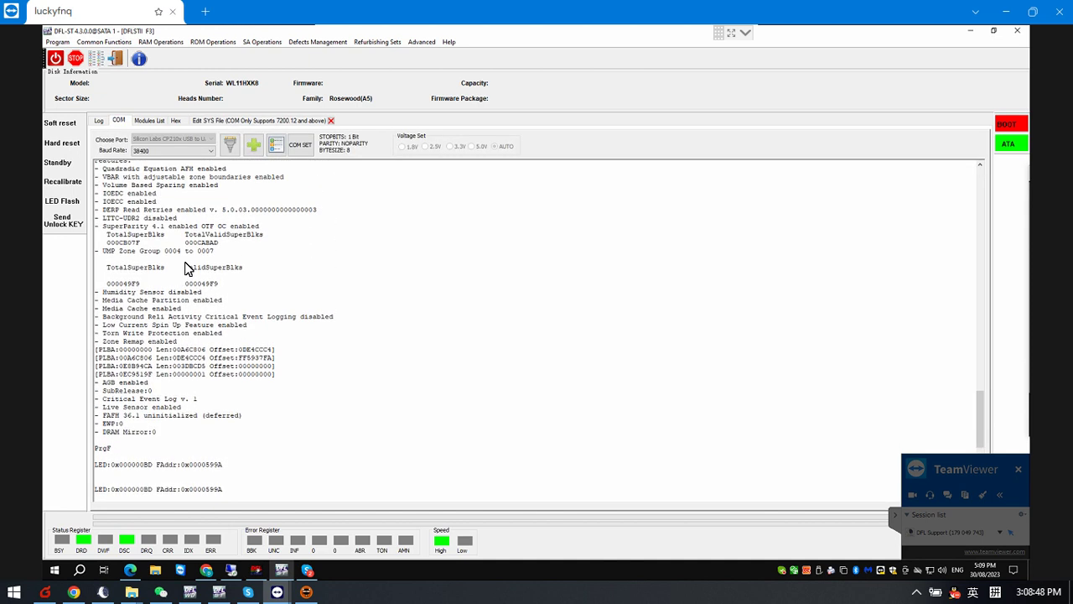
{"action": "scroll", "coordinate": [188, 267], "scroll_direction": "up", "scroll_amount": 7}
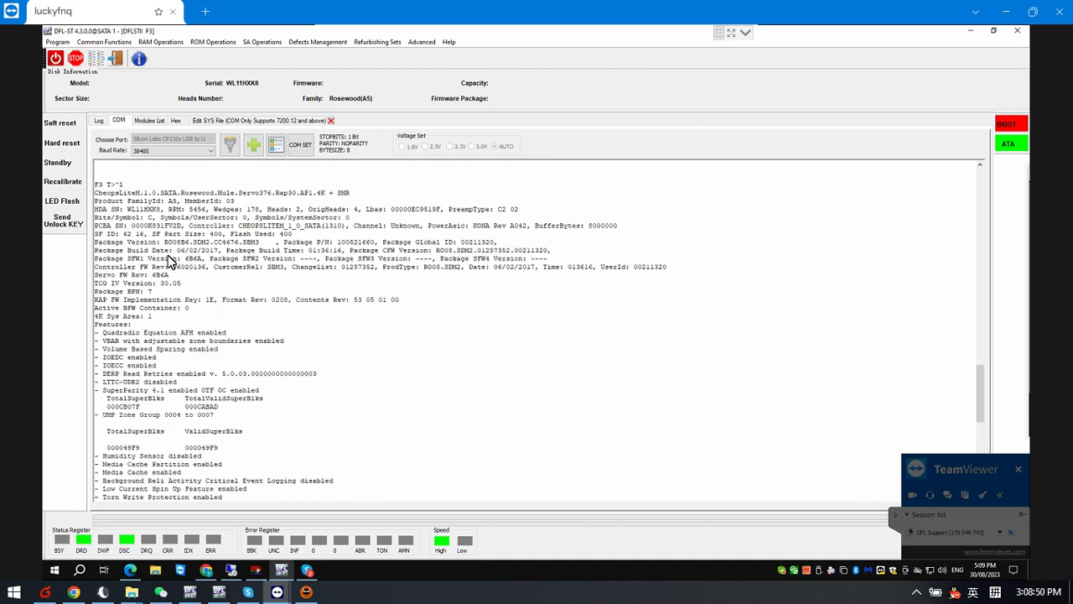
{"action": "scroll", "coordinate": [156, 440], "scroll_direction": "up", "scroll_amount": 10}
{"action": "scroll", "coordinate": [168, 413], "scroll_direction": "down", "scroll_amount": 5}
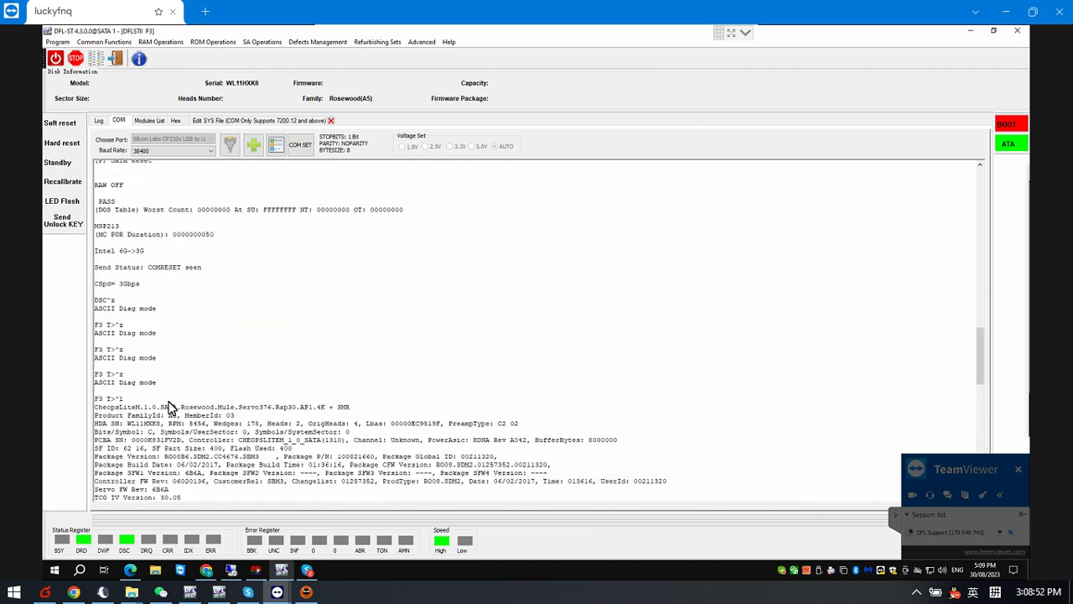
{"action": "scroll", "coordinate": [164, 375], "scroll_direction": "down", "scroll_amount": 7}
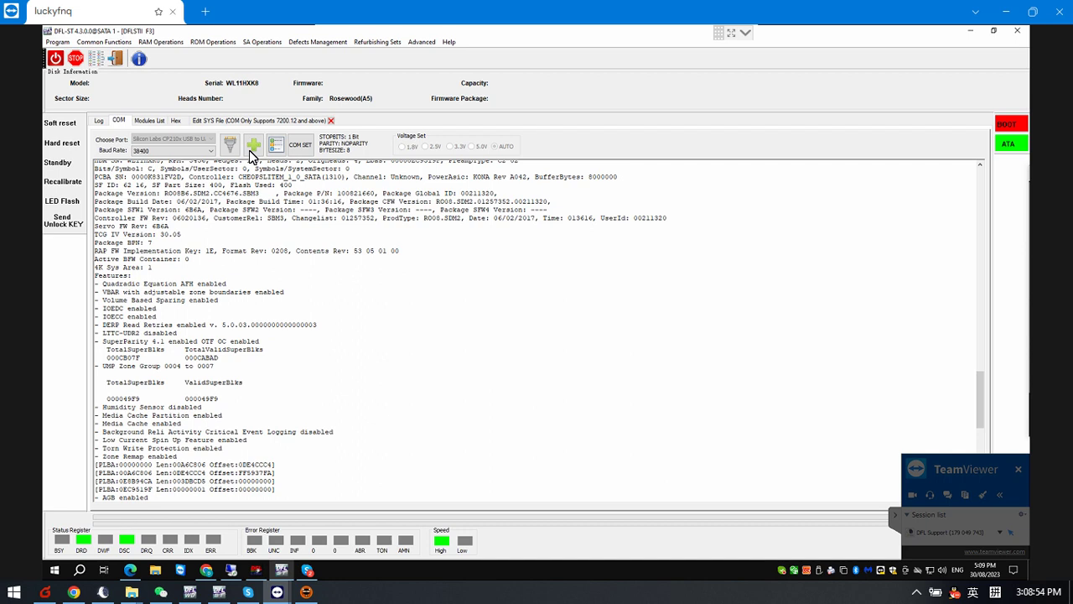
{"action": "left_click", "coordinate": [245, 121]}
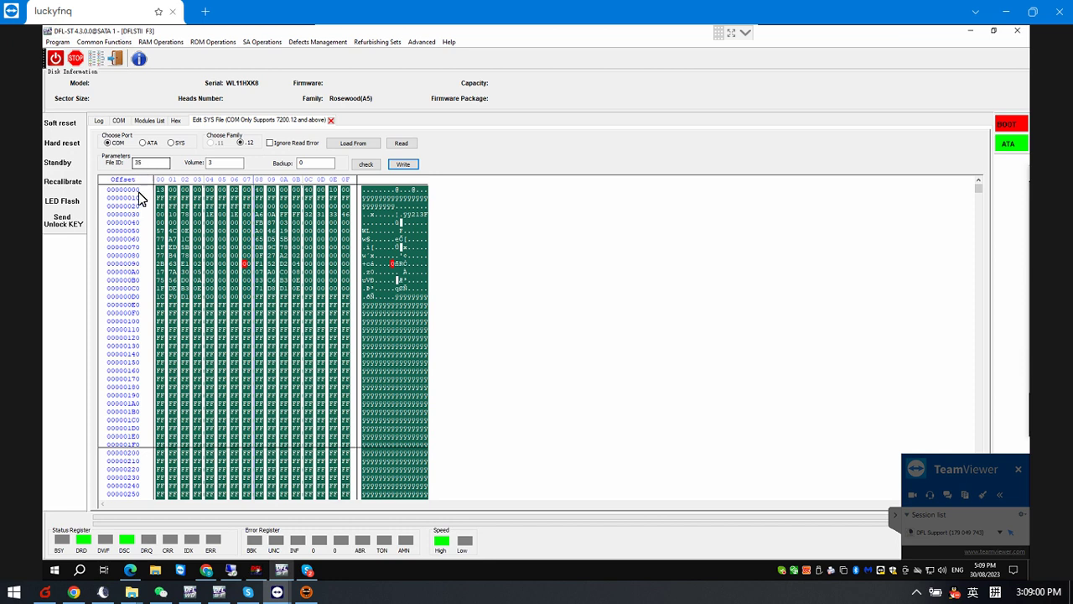
From the COM terminal, power the drive off and on so it reboots to a Tech Unlock Handshake
{"action": "left_click", "coordinate": [119, 121]}
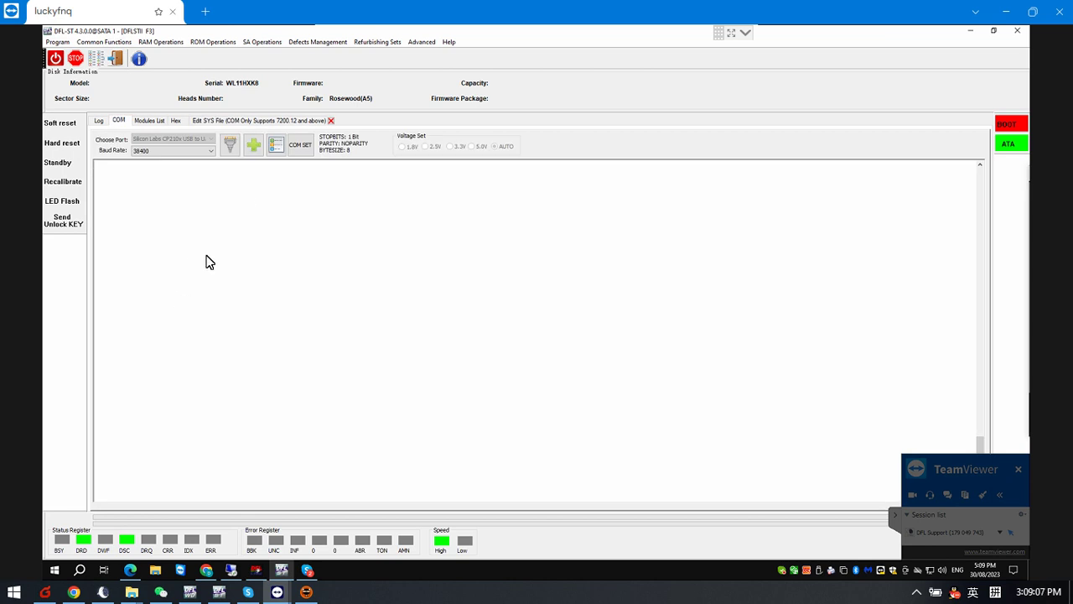
{"action": "left_click", "coordinate": [260, 122]}
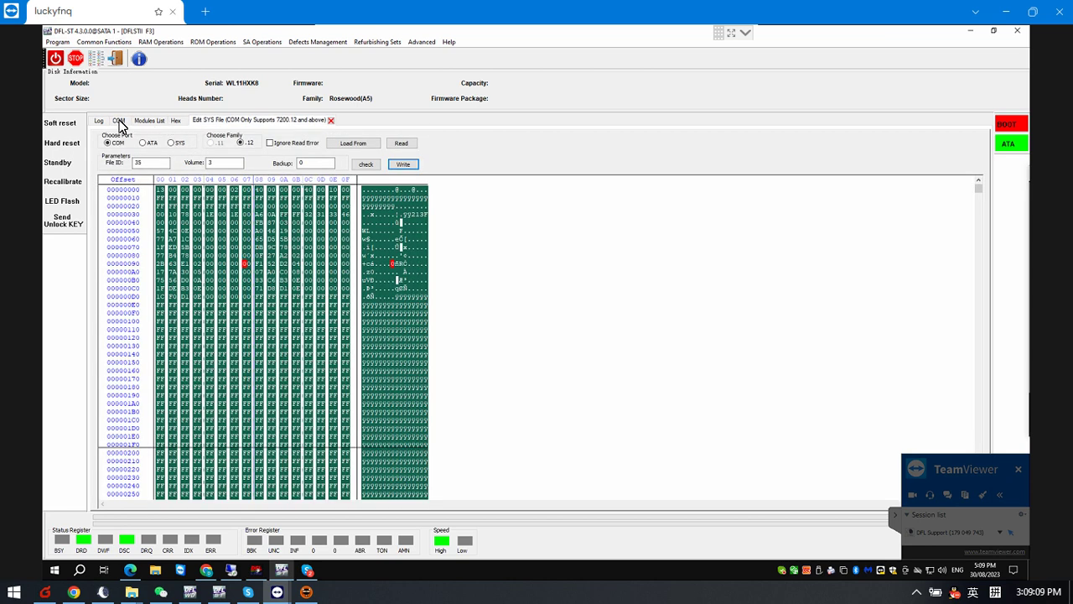
{"action": "left_click", "coordinate": [119, 122]}
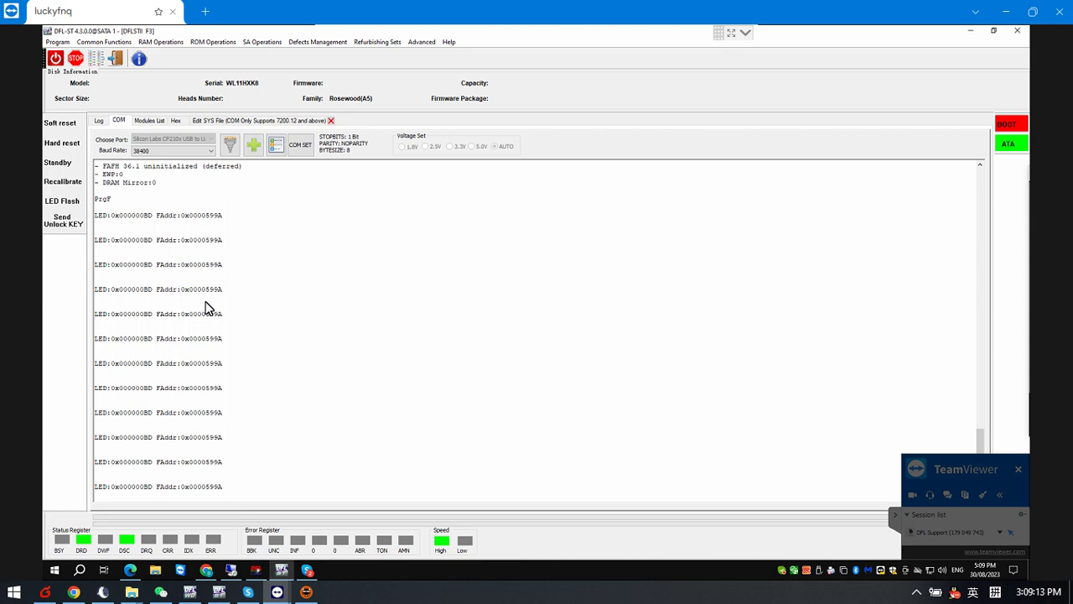
{"action": "left_click", "coordinate": [56, 61]}
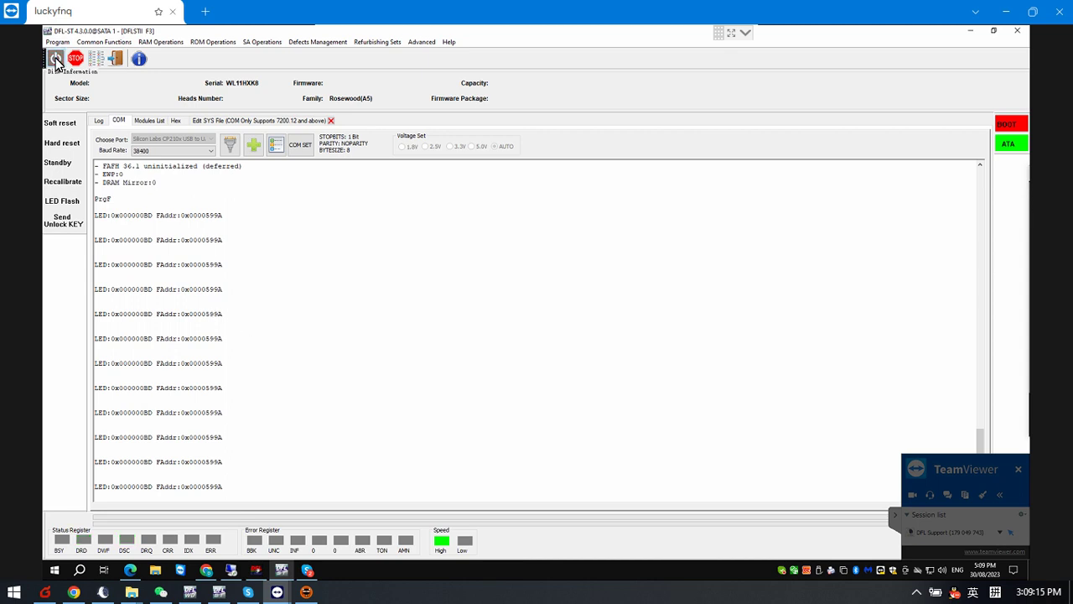
{"action": "left_click", "coordinate": [55, 60]}
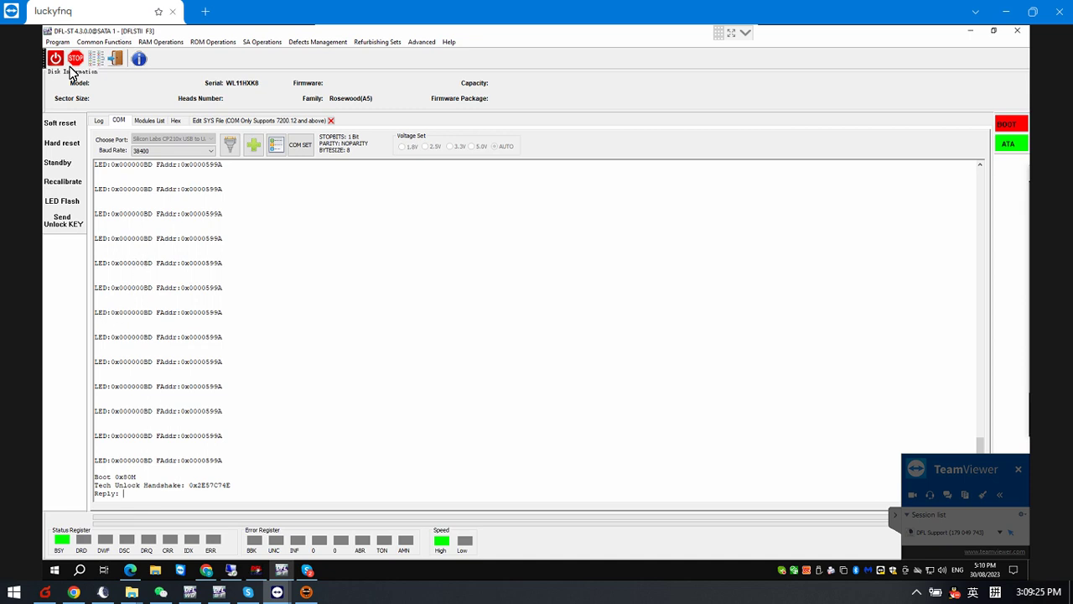
Send the tech unlock key and run V40 to list the drive's G-list
{"action": "left_click", "coordinate": [63, 228]}
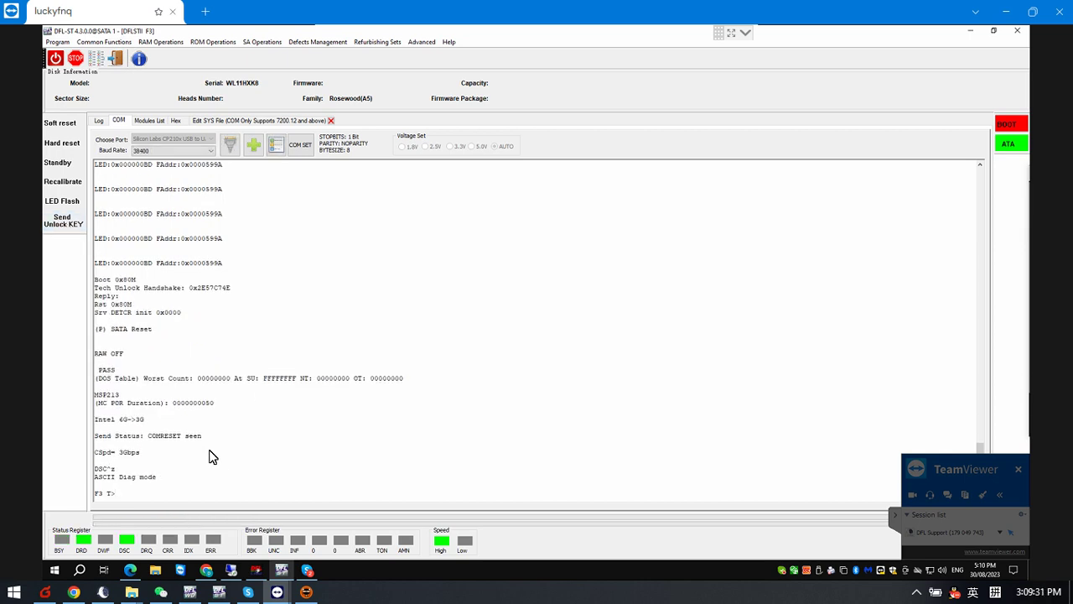
{"action": "type", "text": "V40"}
{"action": "key", "text": "Return"}
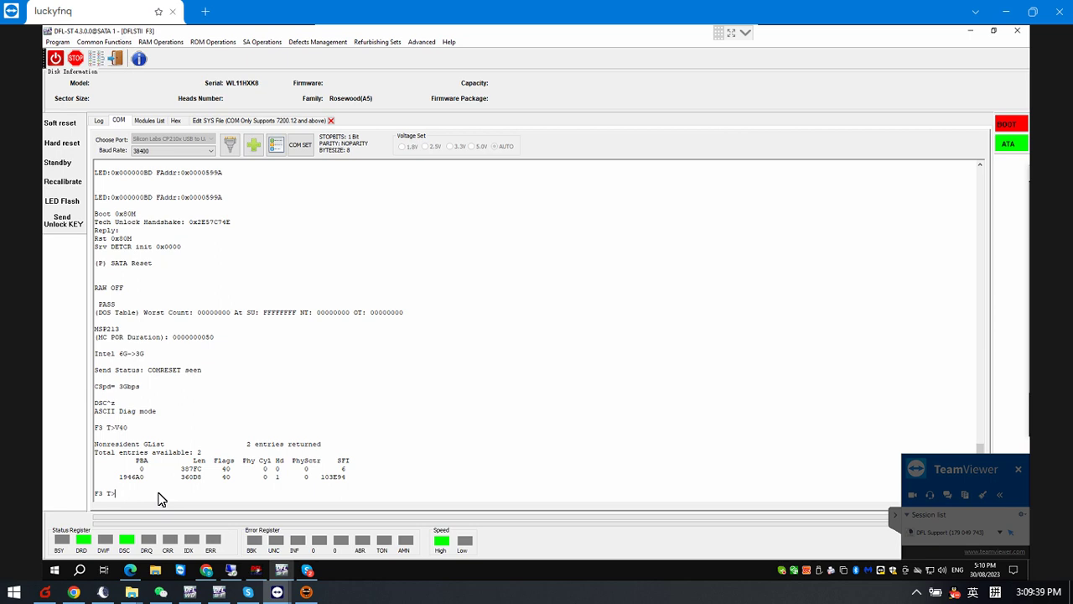
Run i4,1,22, then start the user partition format with m0,6,3,,,,,22
{"action": "type", "text": "i4,1,22"}
{"action": "key", "text": "Return"}
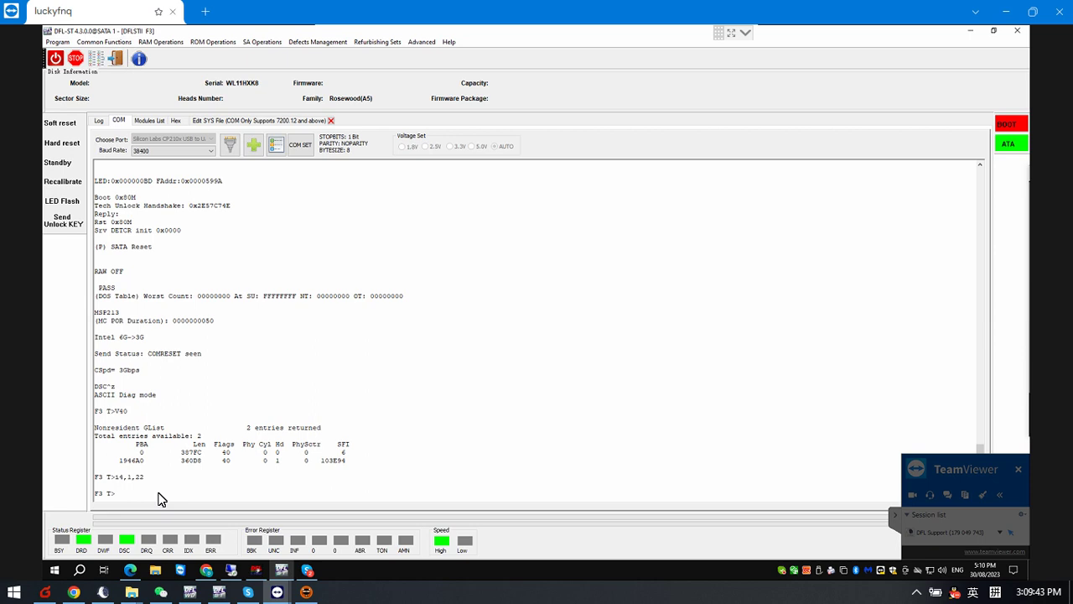
{"action": "type", "text": "m0,6,3,,,,,22"}
{"action": "key", "text": "Return"}
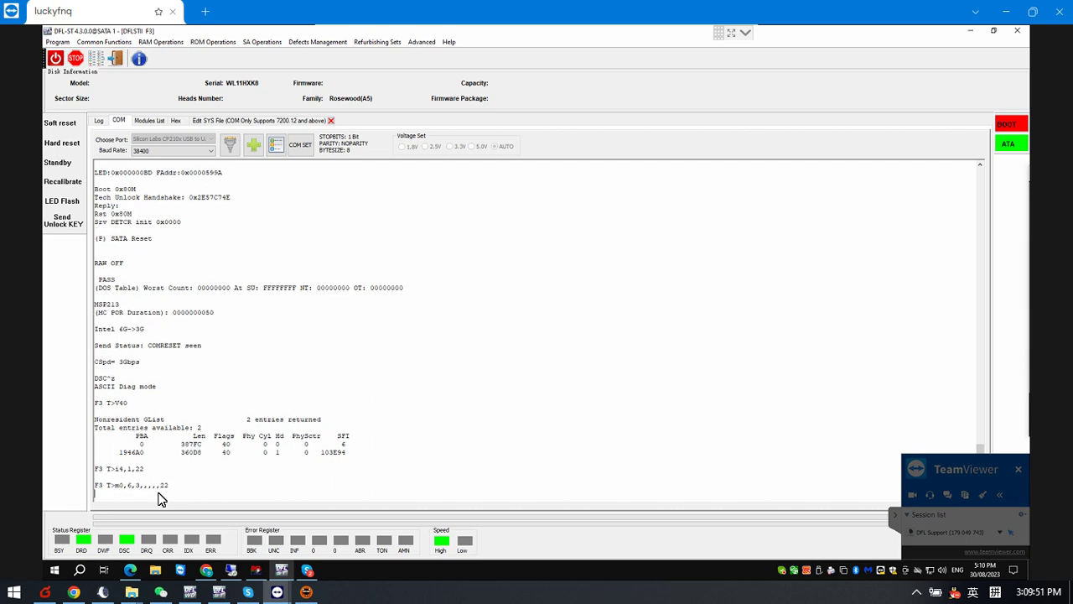
Wait on the terminal until the m0 format reports User Partition Format Successful
{"action": "left_click", "coordinate": [236, 123]}
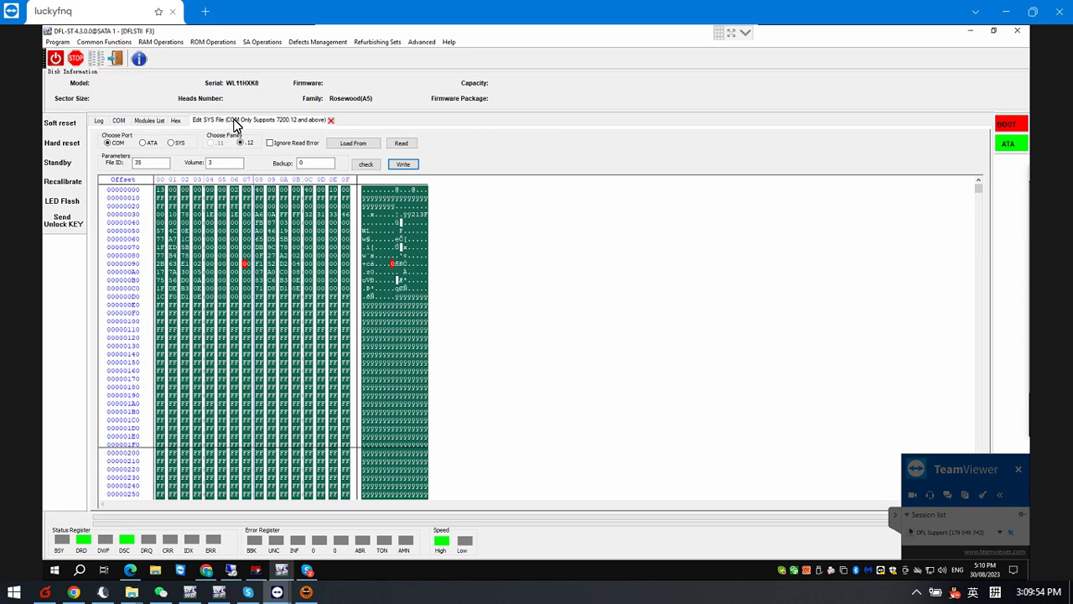
{"action": "left_click", "coordinate": [119, 121]}
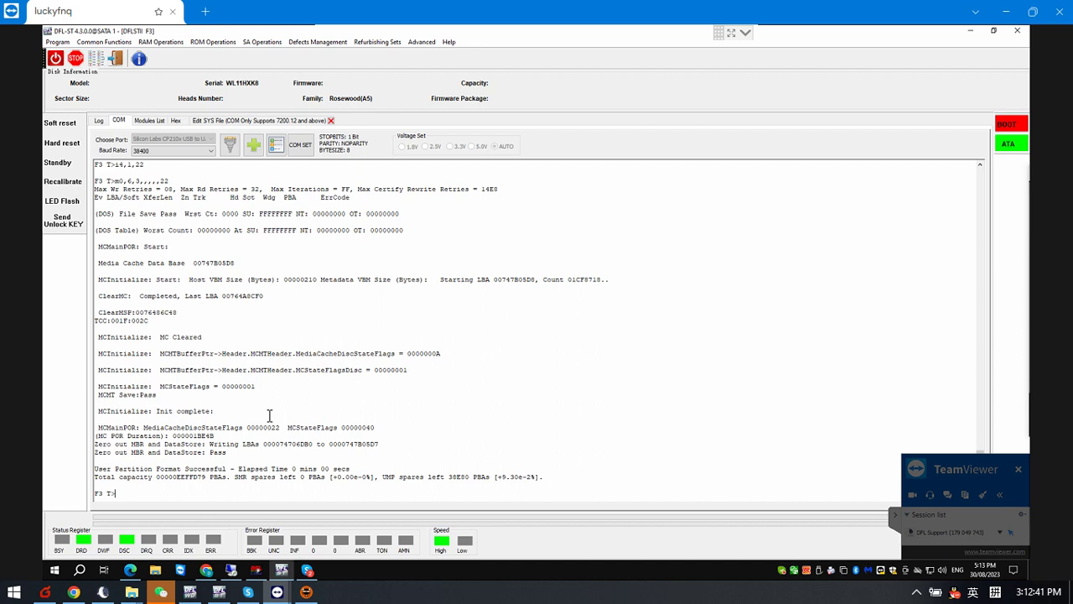
Run V40 to list the 93 defect entries, then switch the drive to ESLIP mode with Ctrl+T
{"action": "type", "text": "V40"}
{"action": "key", "text": "Return"}
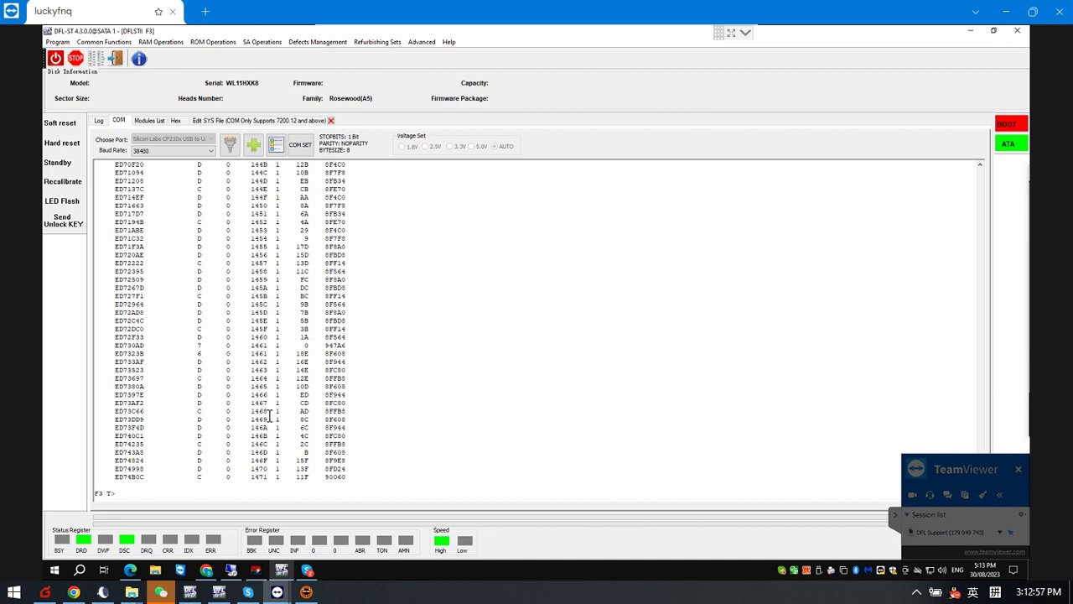
{"action": "key", "text": "ctrl+t"}
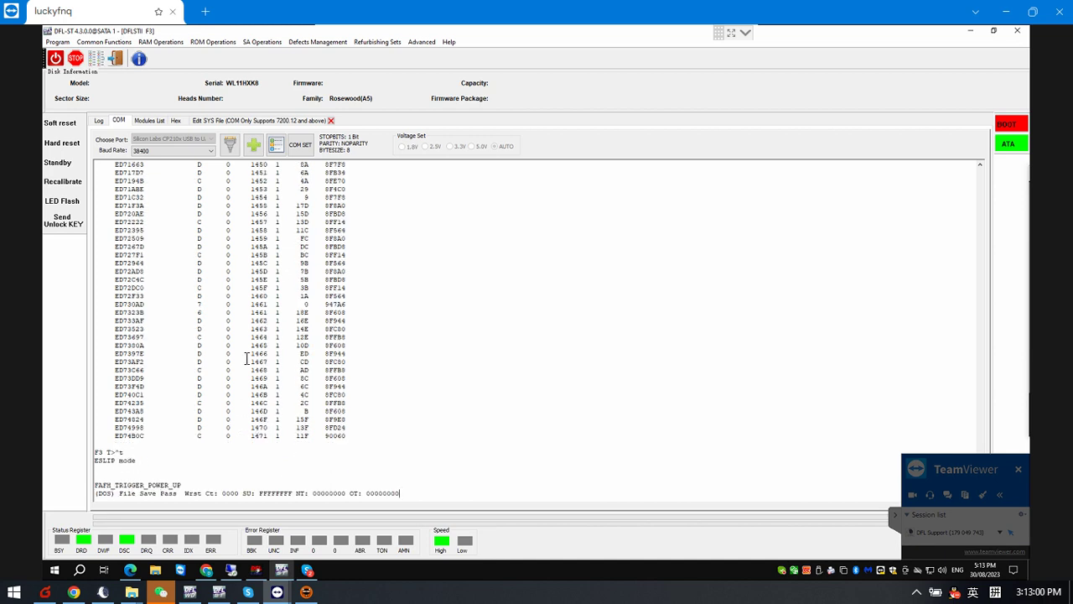
Connect as Barracuda F3 and obtain details identifying the Rosewood ST1000LM035-1RK172
{"action": "left_click", "coordinate": [118, 60]}
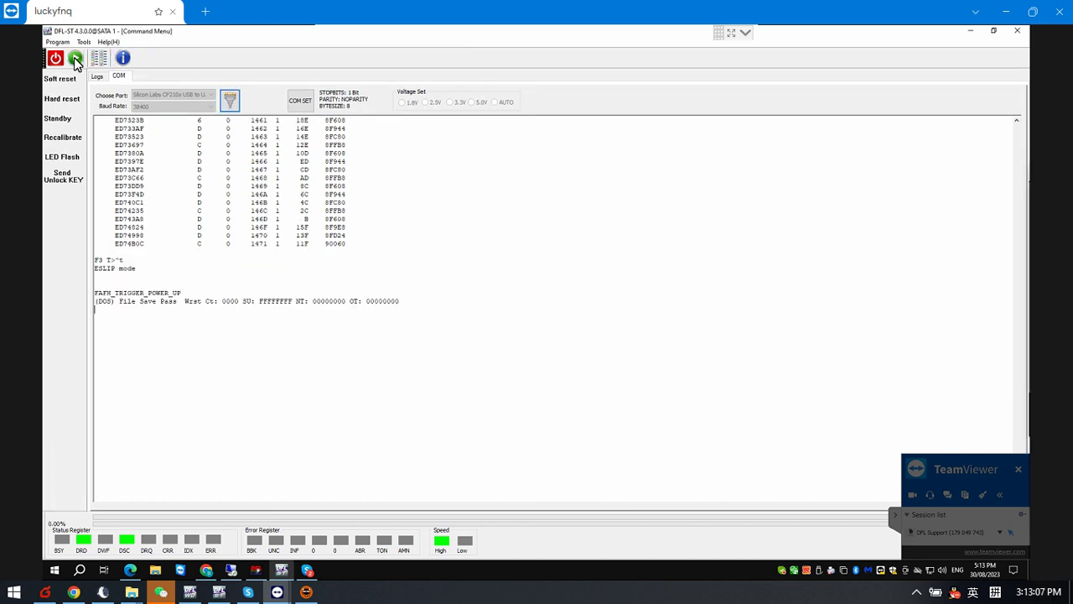
{"action": "left_click", "coordinate": [75, 58]}
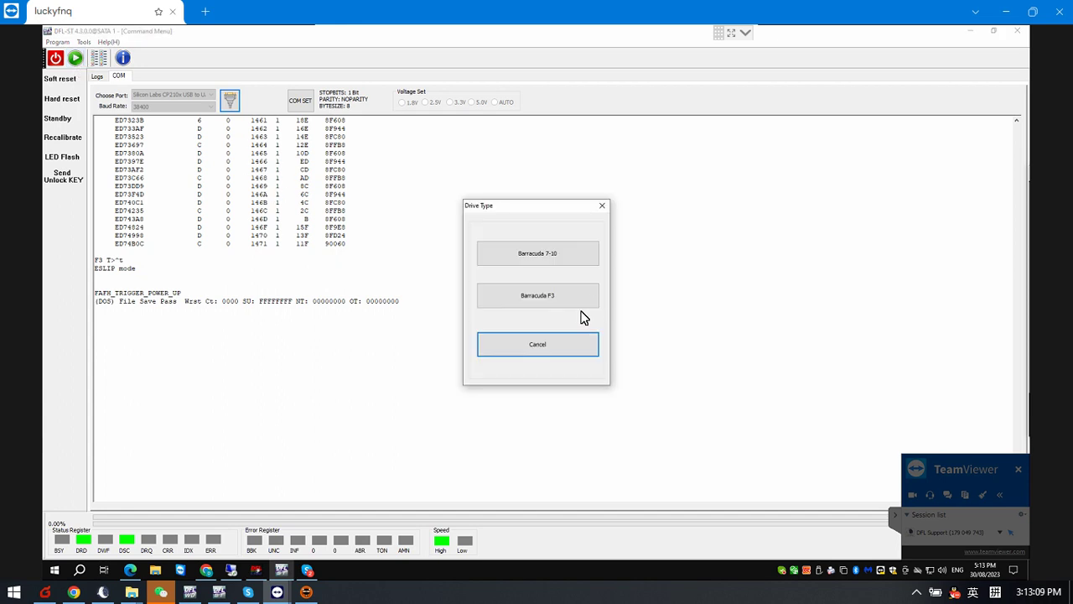
{"action": "left_click", "coordinate": [556, 298]}
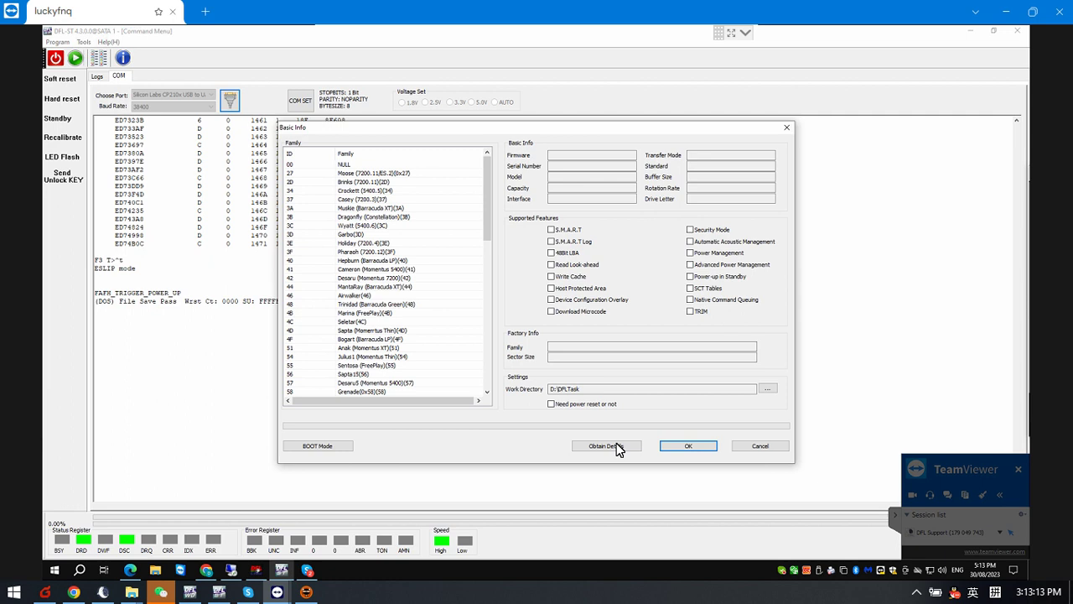
{"action": "left_click", "coordinate": [612, 449]}
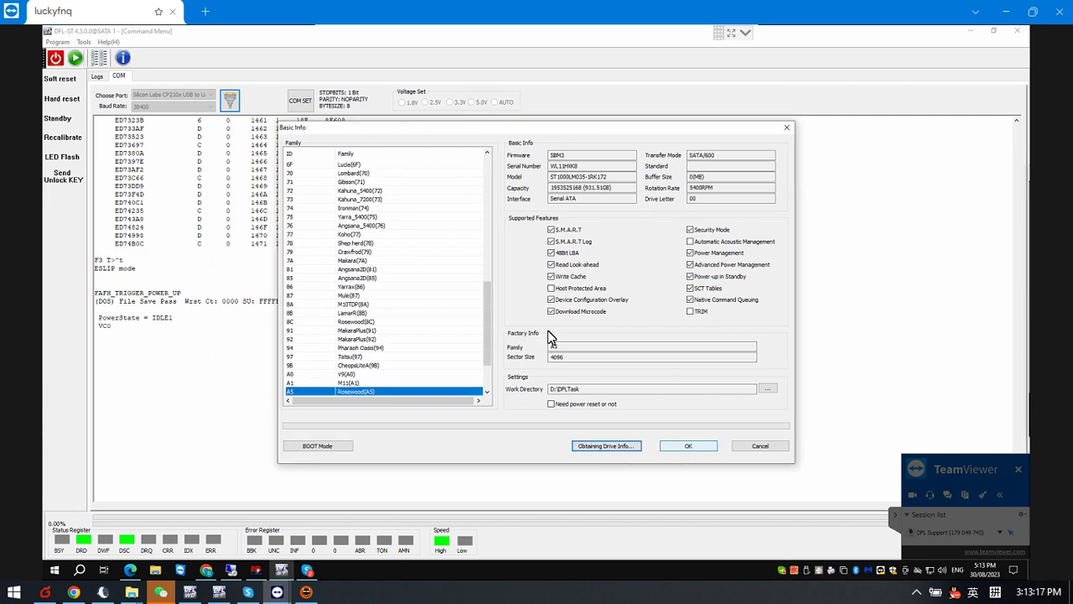
{"action": "left_click", "coordinate": [686, 448]}
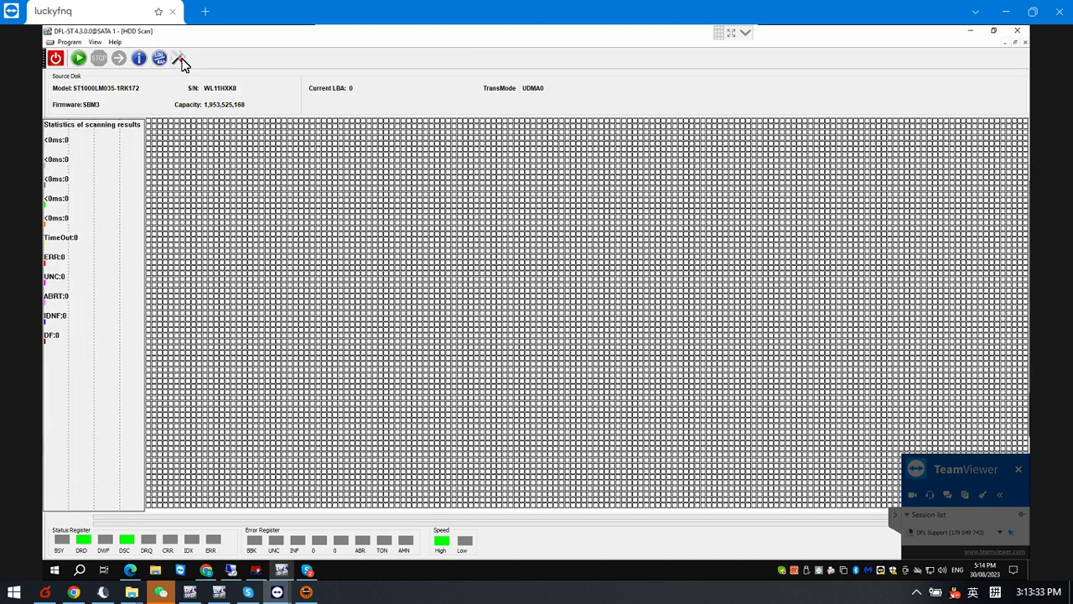
{"action": "left_click", "coordinate": [180, 59]}
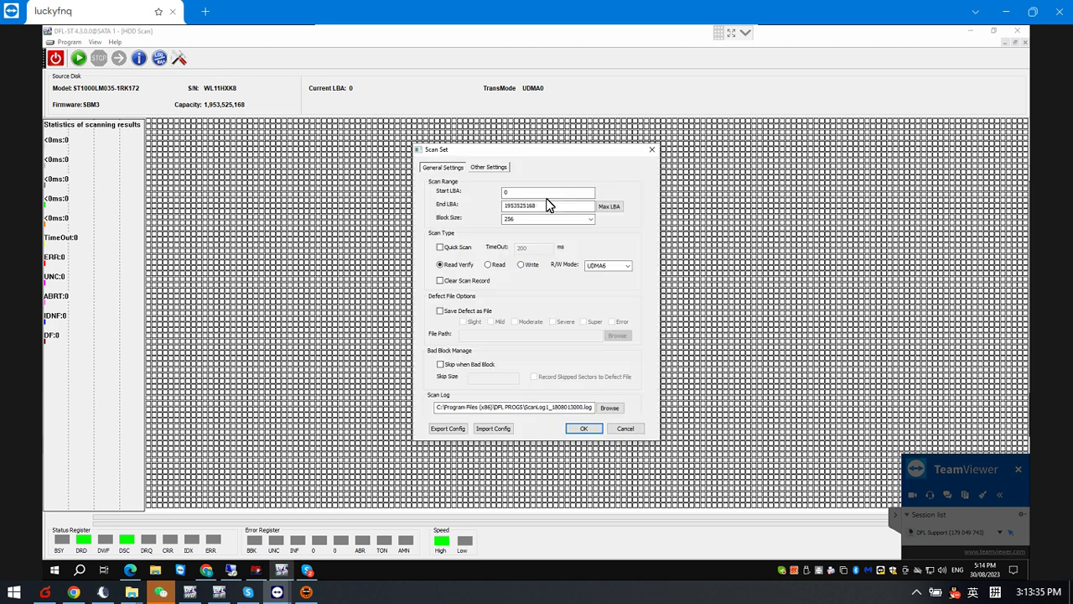
{"action": "left_click", "coordinate": [520, 194]}
{"action": "key", "text": "shift+Home"}
{"action": "type", "text": "1900000000"}
{"action": "left_click", "coordinate": [590, 429]}
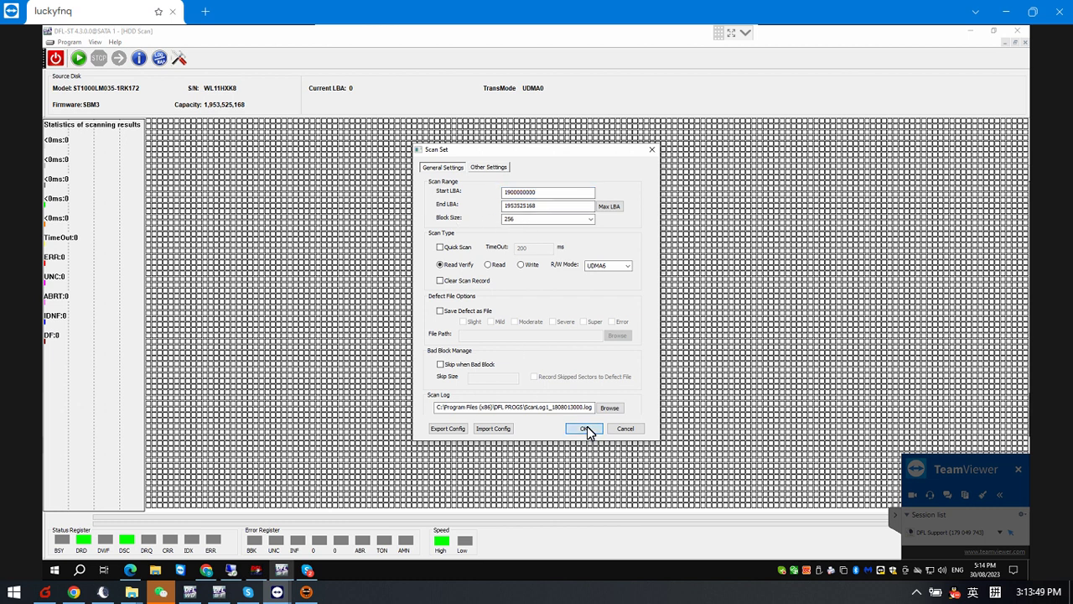
{"action": "left_click", "coordinate": [78, 59]}
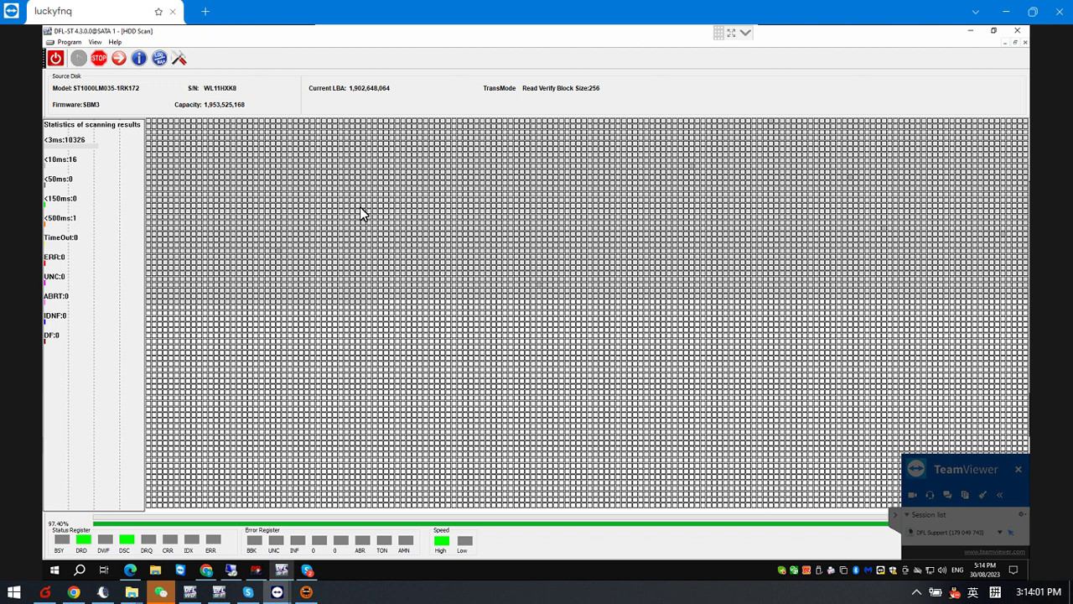
Stop and close the surface scan, then read LBA 0 and LBA 1 in the hex viewer
{"action": "left_click", "coordinate": [102, 58]}
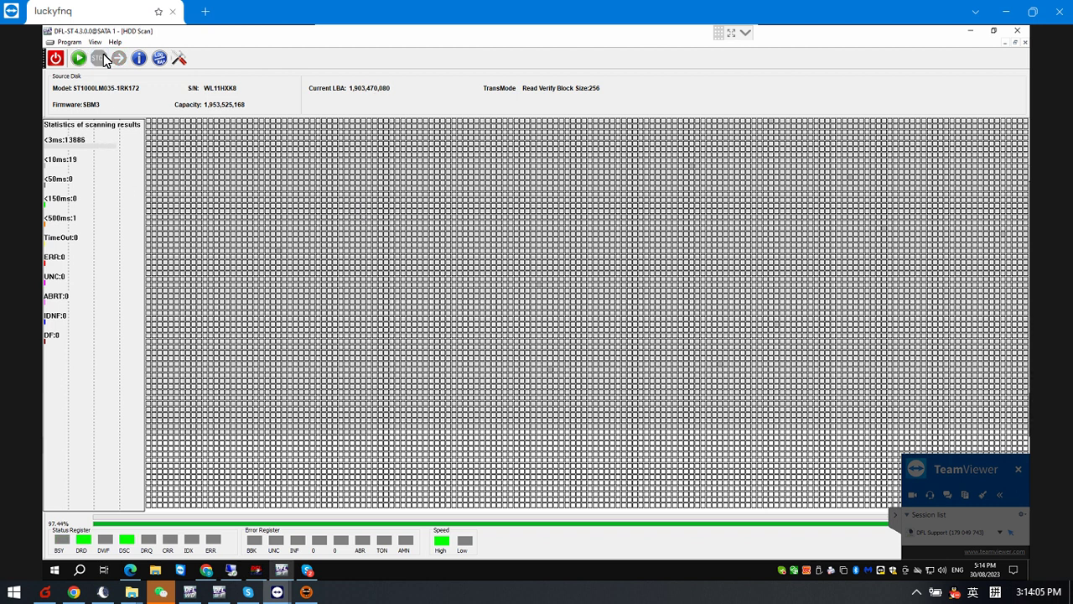
{"action": "left_click", "coordinate": [1024, 42]}
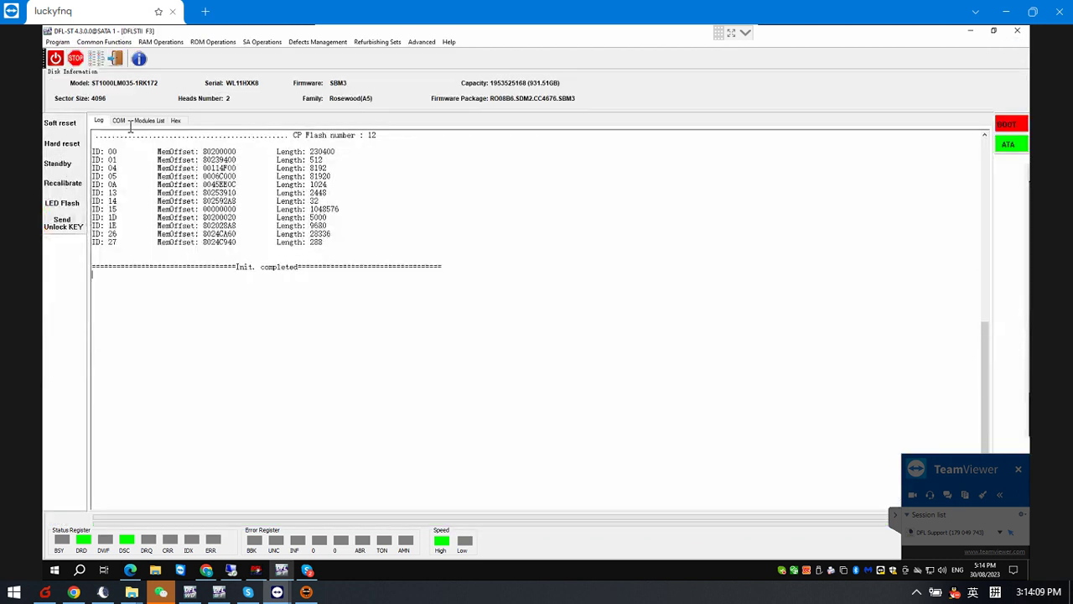
{"action": "left_click", "coordinate": [176, 120]}
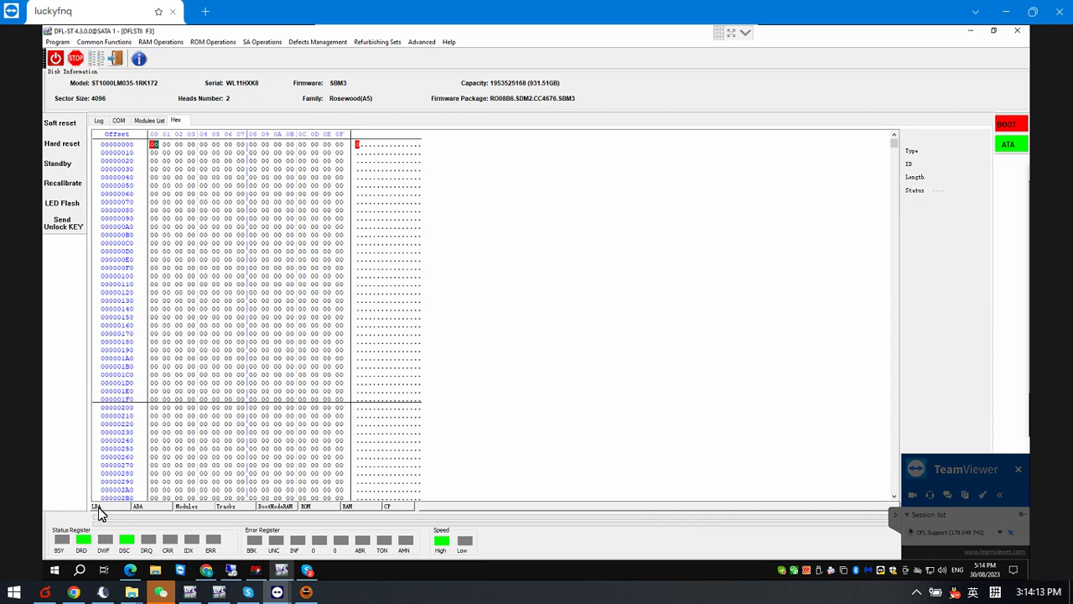
{"action": "left_click", "coordinate": [101, 507]}
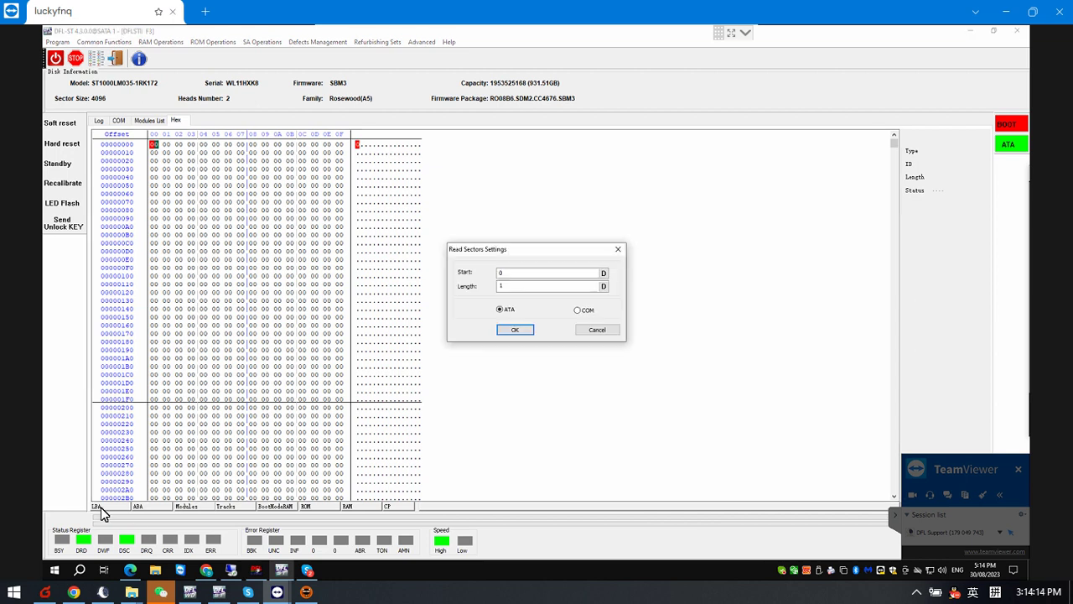
{"action": "left_click", "coordinate": [515, 329]}
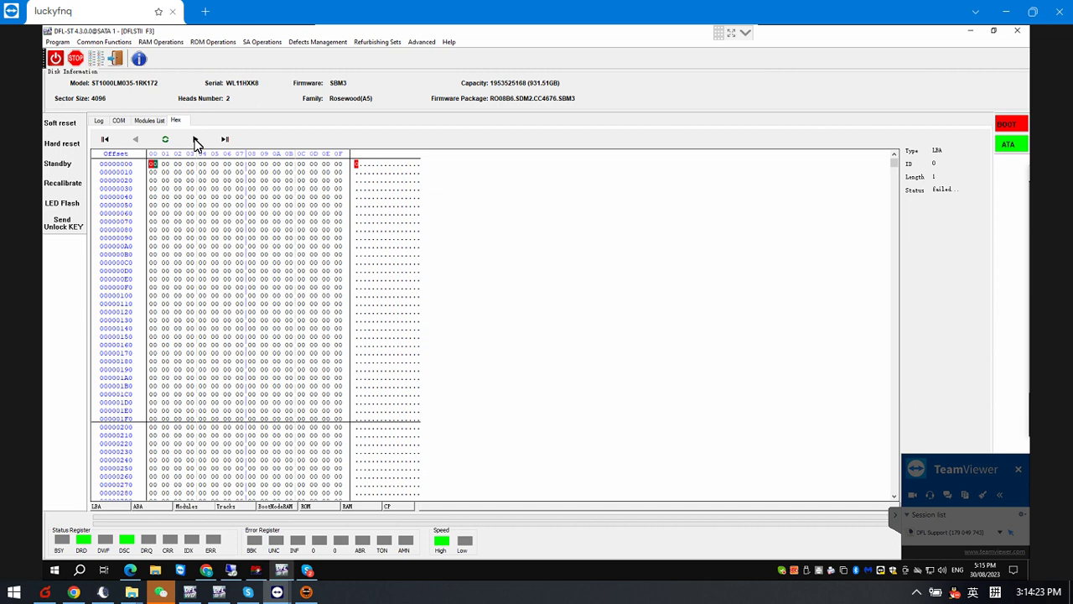
{"action": "left_click", "coordinate": [195, 140]}
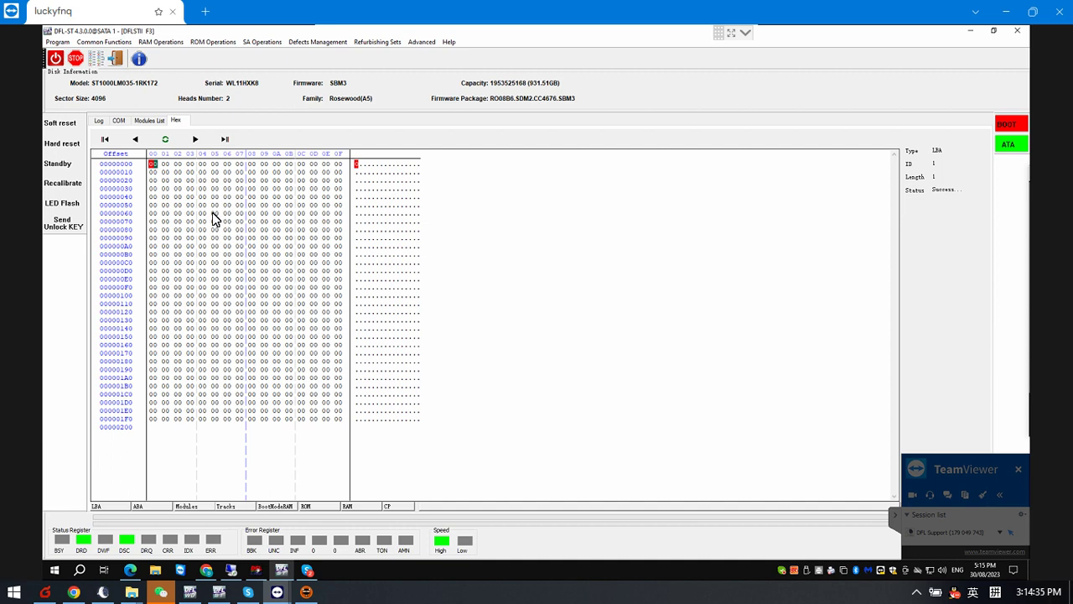
Read the drive again in the hex viewer with start sector 0
{"action": "left_click", "coordinate": [120, 120]}
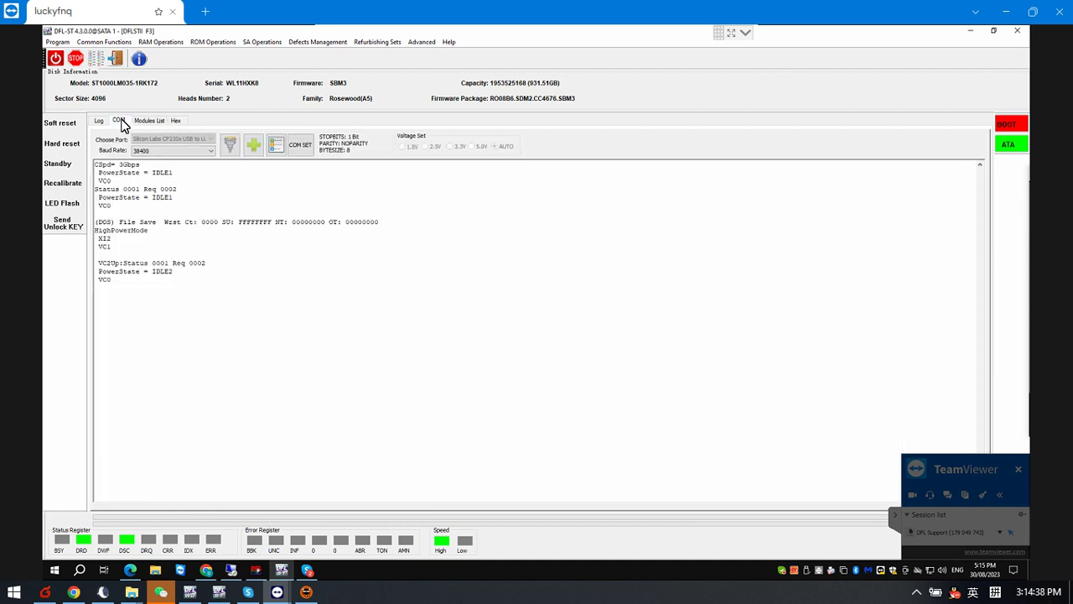
{"action": "left_click", "coordinate": [174, 120]}
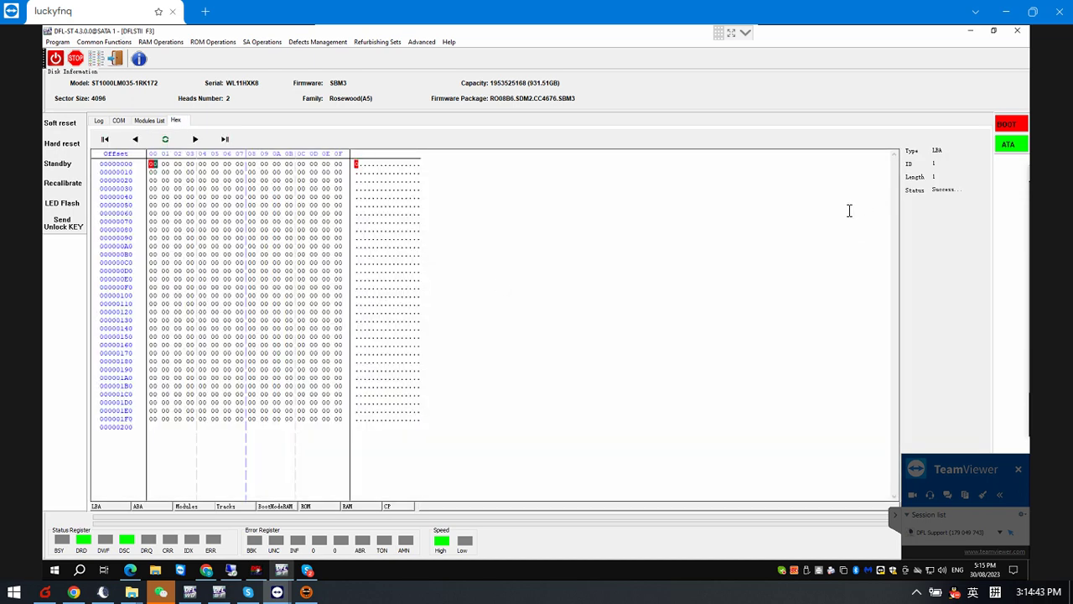
{"action": "left_click", "coordinate": [97, 507]}
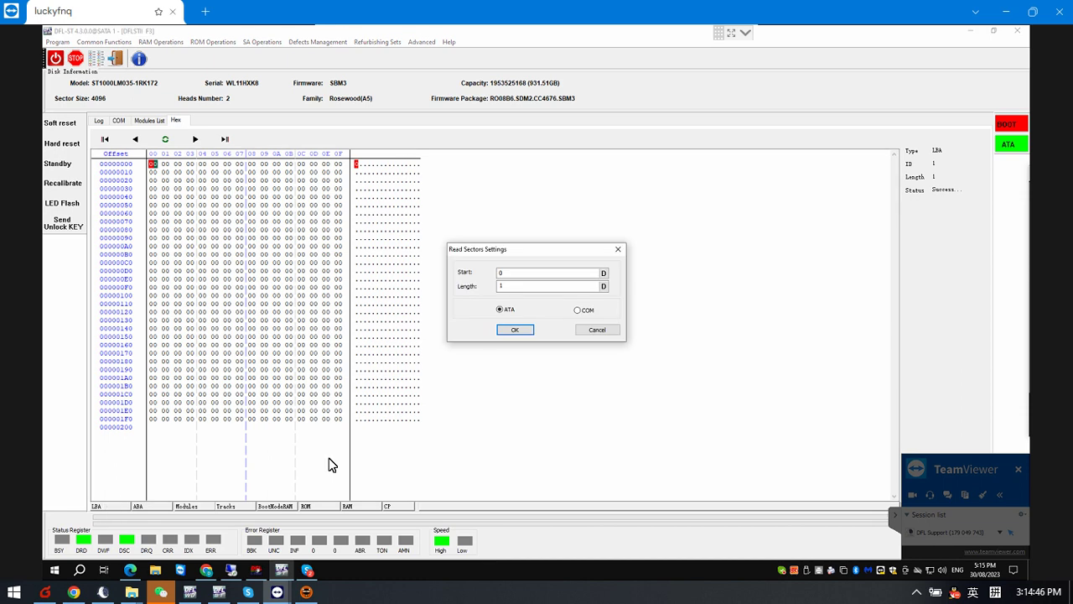
{"action": "double_click", "coordinate": [521, 274]}
{"action": "type", "text": "0"}
{"action": "left_click", "coordinate": [515, 330]}
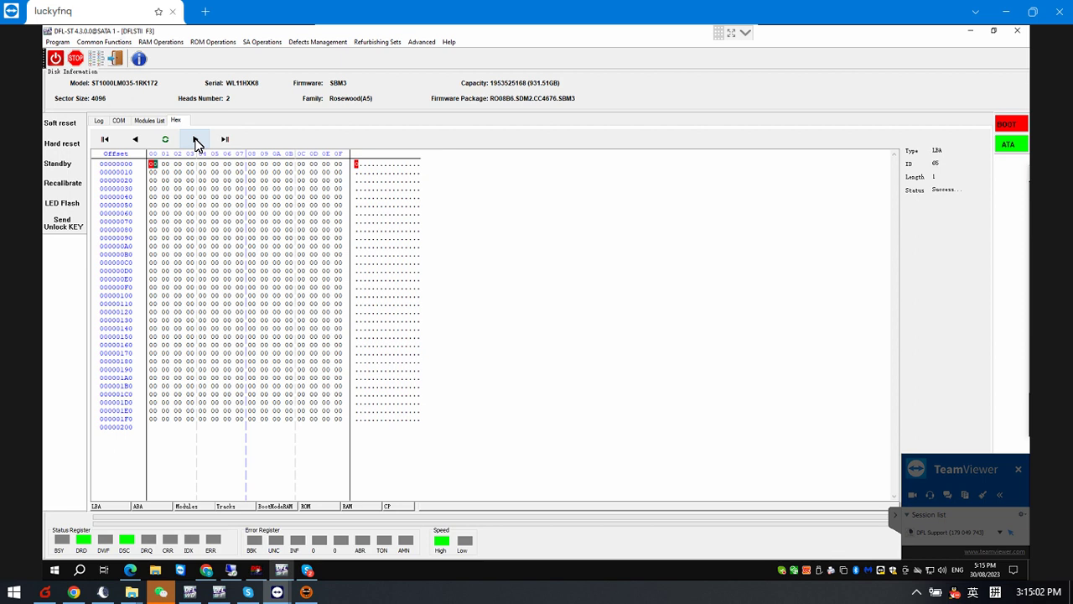
Bring up the DFL cPanel window showing the SATA 0 and 1 ports
{"action": "left_click", "coordinate": [258, 573]}
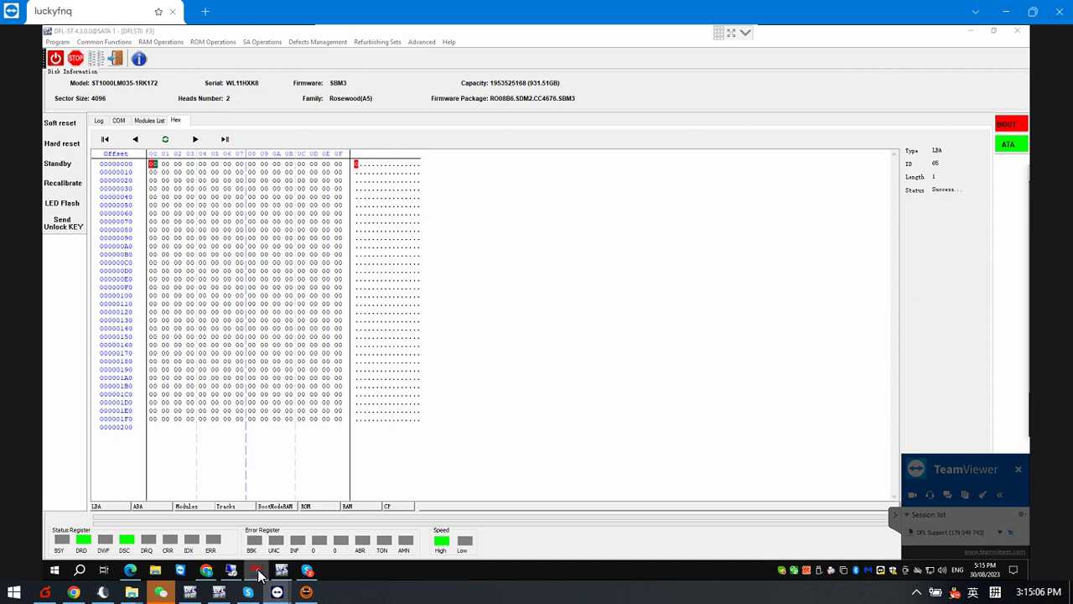
{"action": "left_click", "coordinate": [258, 573]}
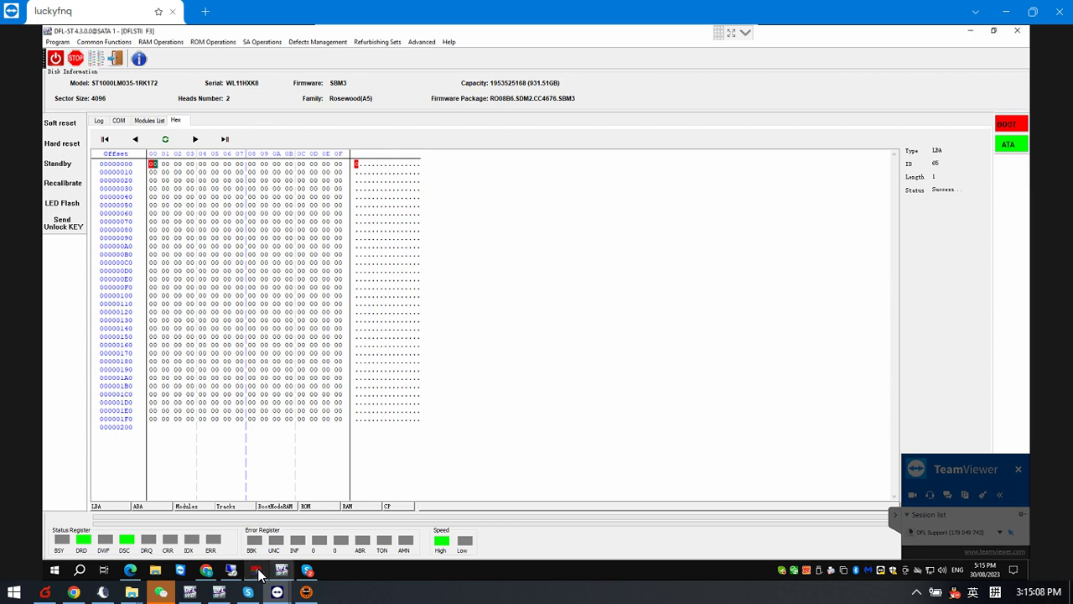
{"action": "left_click", "coordinate": [258, 573]}
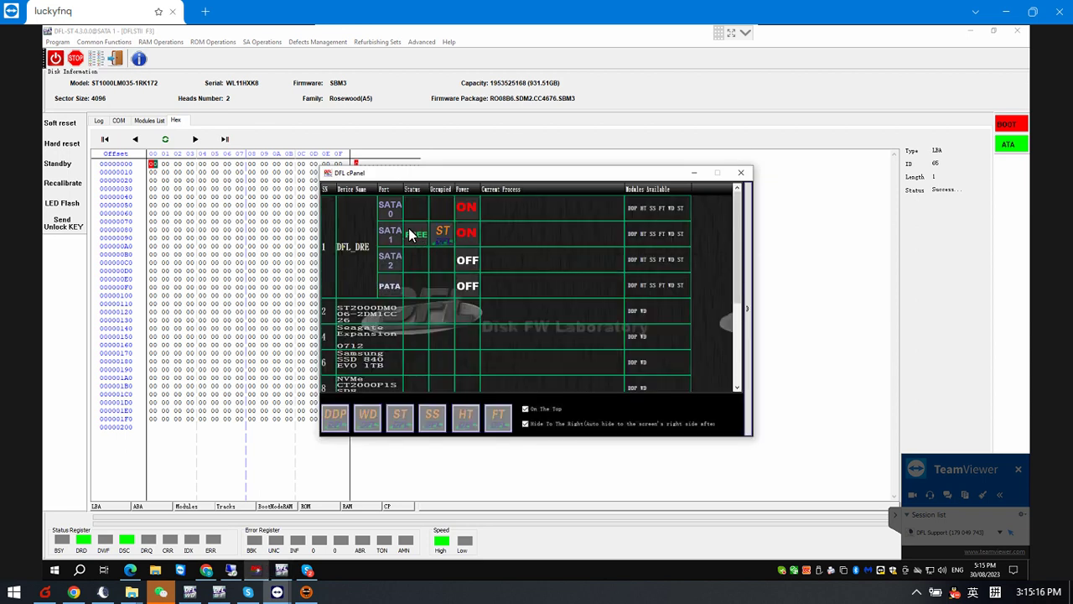
Select the SATA 1 drive in DFL cPanel and launch DDP recovery on it
{"action": "left_click", "coordinate": [411, 235]}
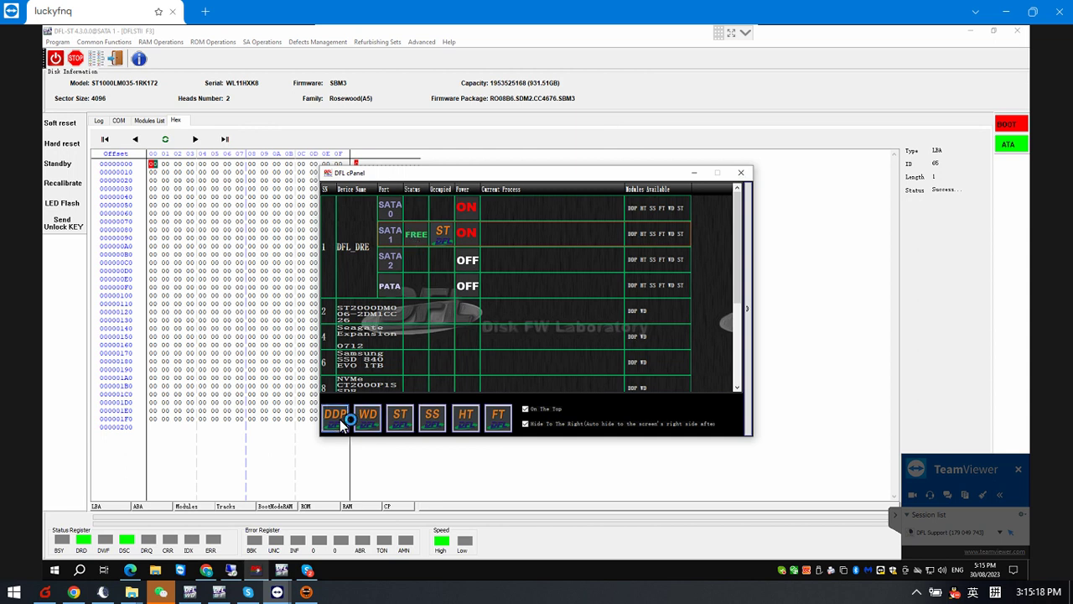
{"action": "left_click", "coordinate": [340, 419]}
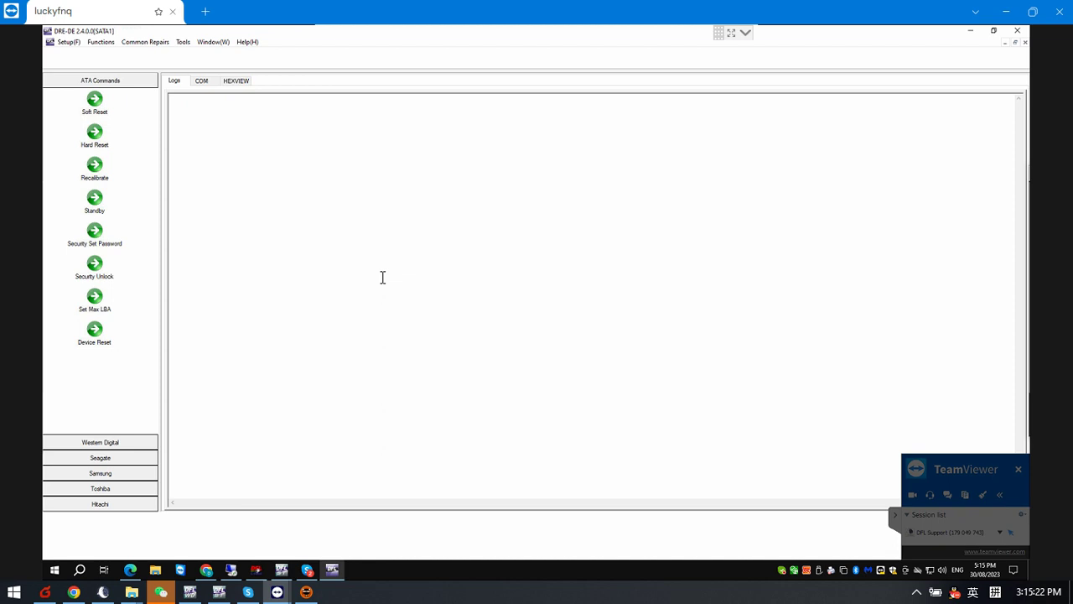
Check the drive ID and sector 0 in HEXVIEW, then create project NewTask.map showing the 931.51GB NTFS partition
{"action": "left_click", "coordinate": [238, 81]}
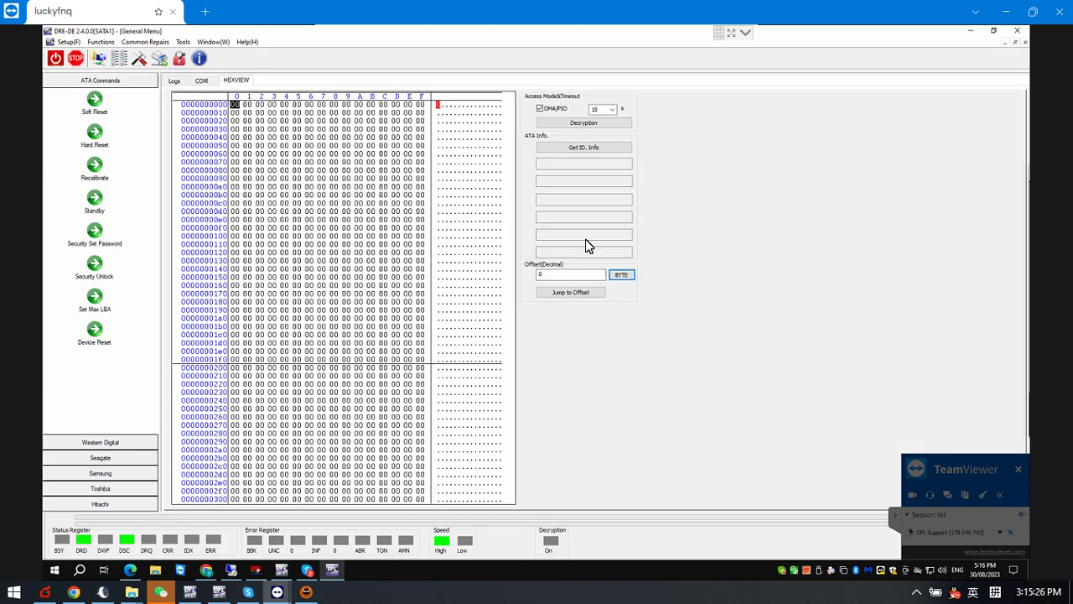
{"action": "left_click", "coordinate": [592, 149]}
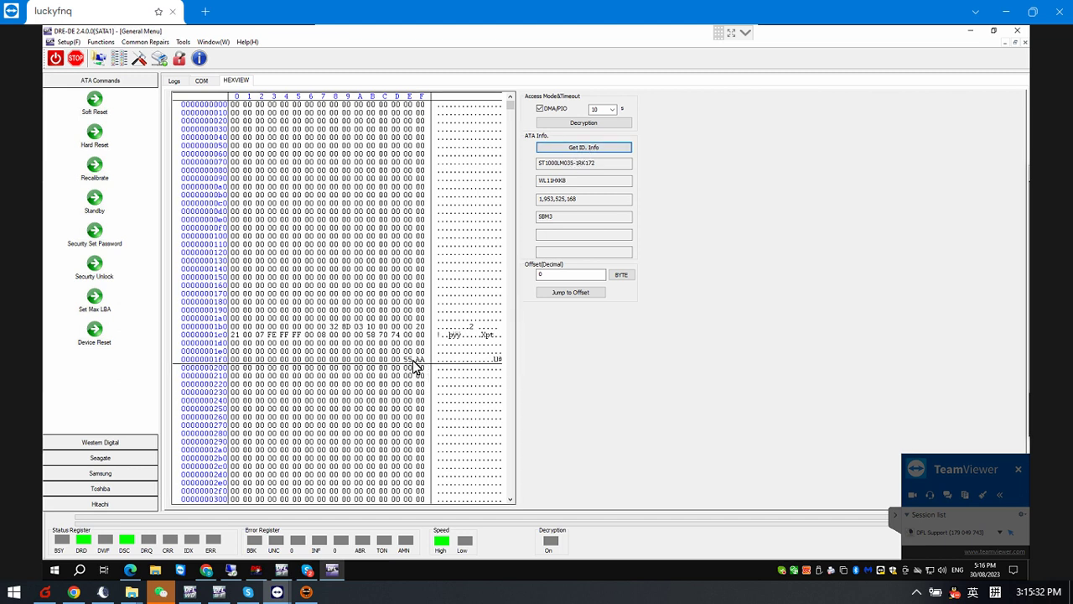
{"action": "left_click", "coordinate": [99, 58]}
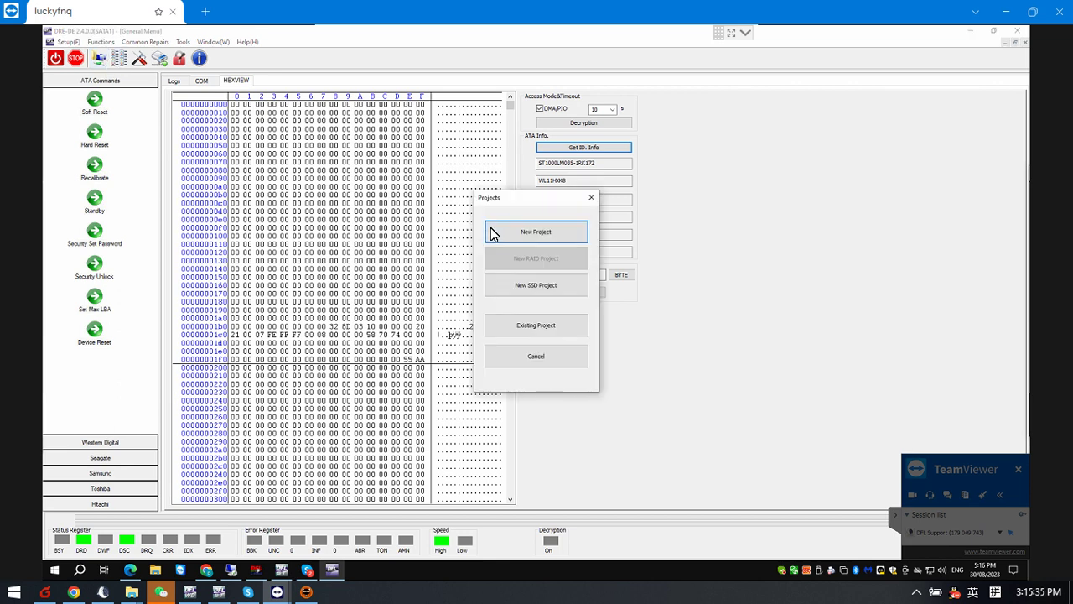
{"action": "left_click", "coordinate": [546, 234]}
{"action": "left_click", "coordinate": [671, 384]}
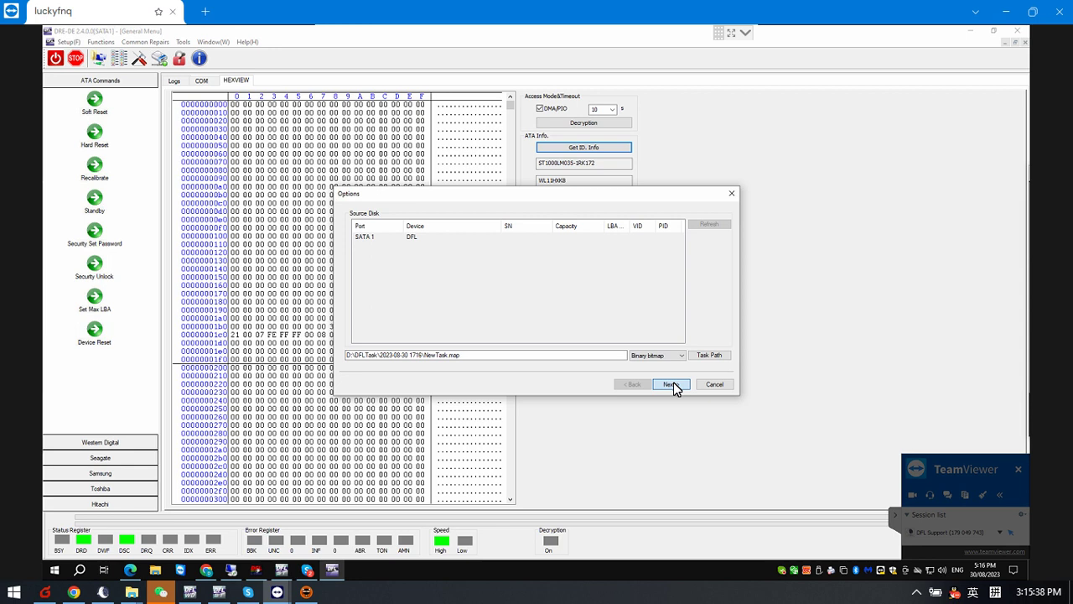
{"action": "left_click", "coordinate": [673, 385]}
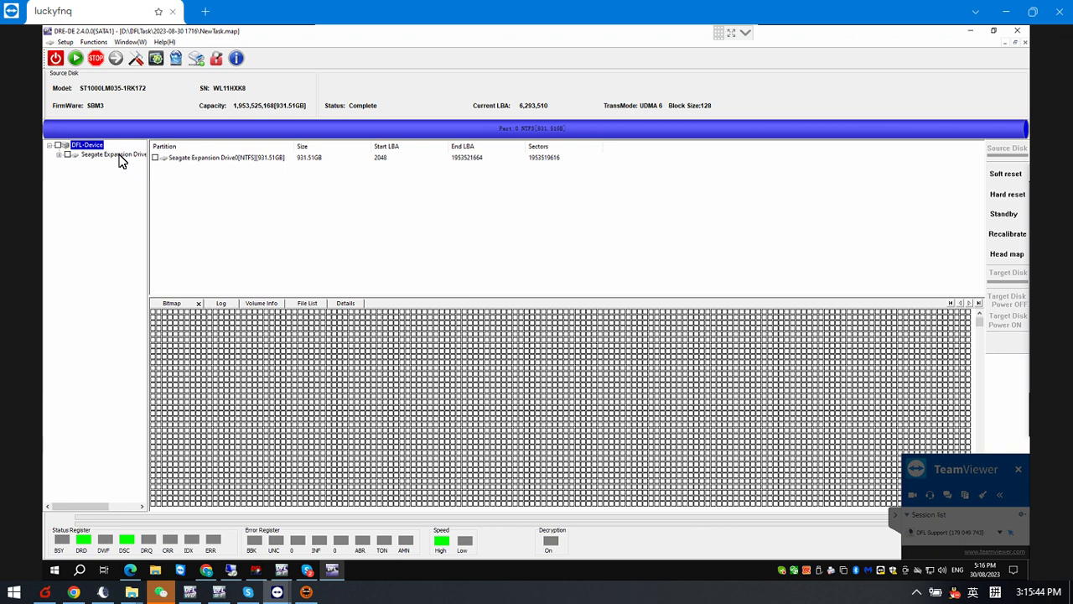
Expand Seagate Expansion Drive and its Root folder to list Videos, Text Documents and USB Stuff
{"action": "left_click", "coordinate": [117, 156]}
{"action": "left_click", "coordinate": [97, 164]}
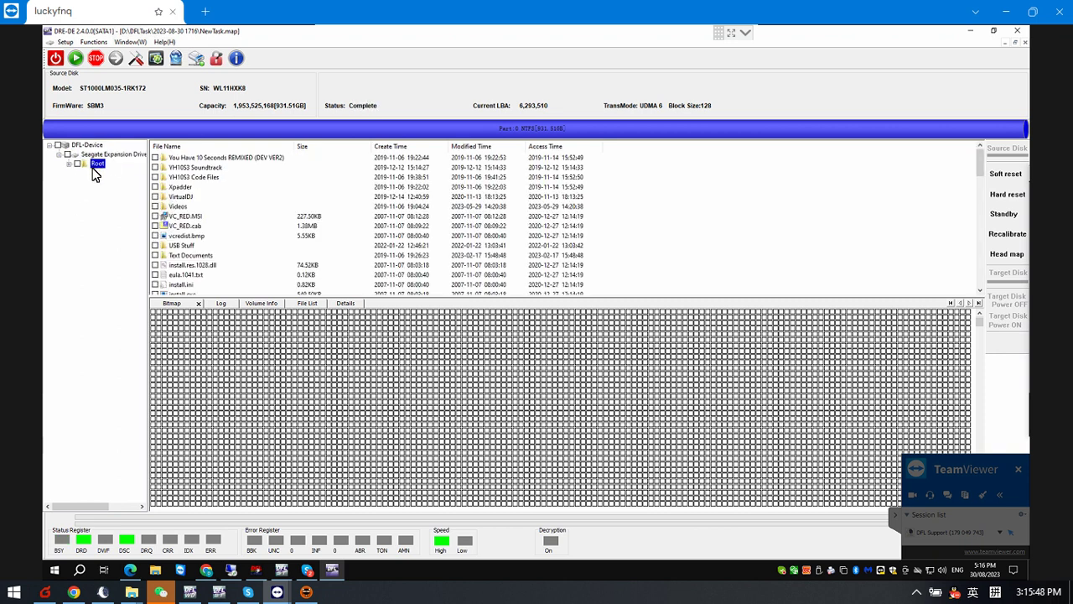
{"action": "double_click", "coordinate": [98, 164]}
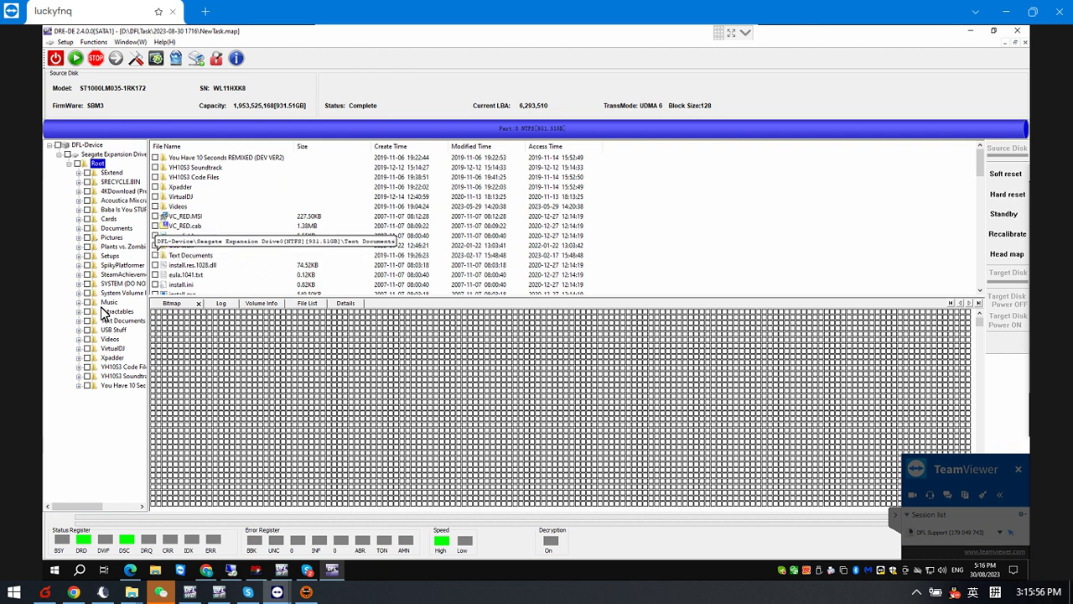
Select the VC_RED.cab file and widen the folder tree pane
{"action": "left_click", "coordinate": [150, 227]}
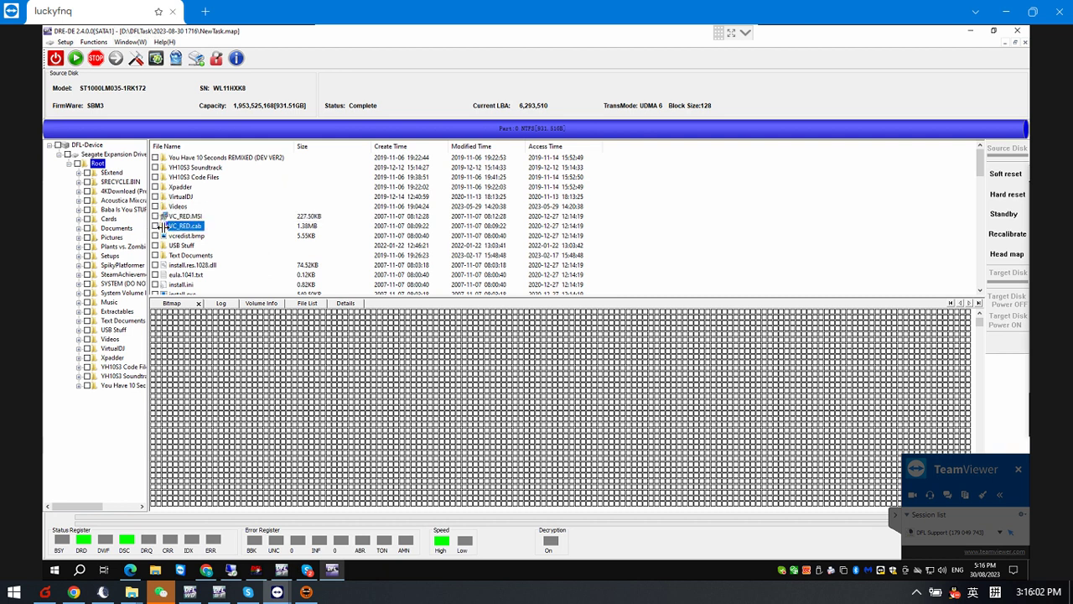
{"action": "left_click", "coordinate": [228, 227]}
{"action": "left_click_drag", "start_coordinate": [237, 227], "coordinate": [237, 228]}
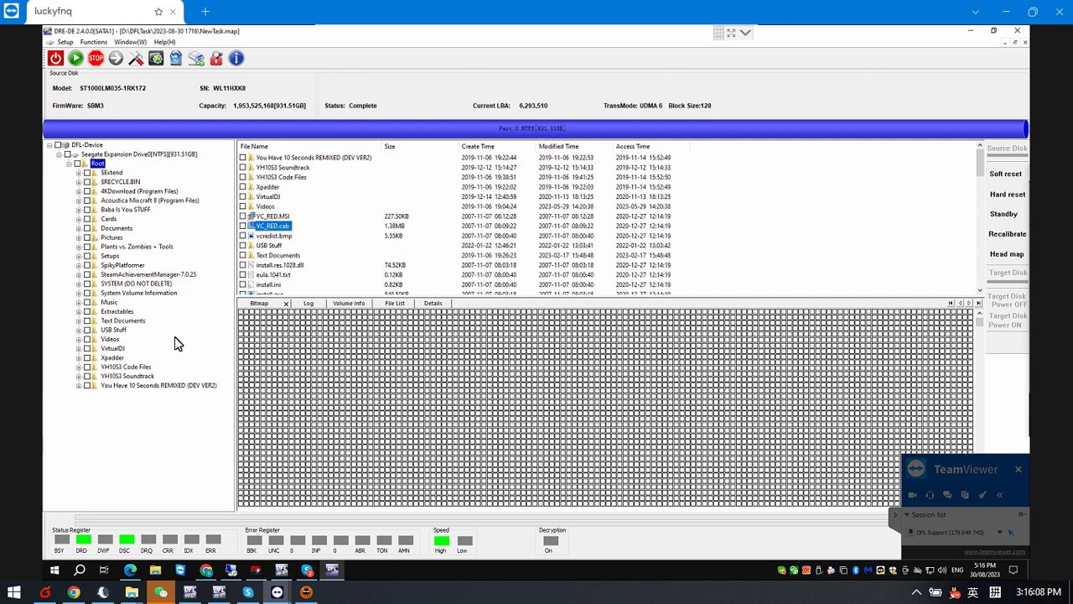
{"action": "mouse_move", "coordinate": [431, 388]}
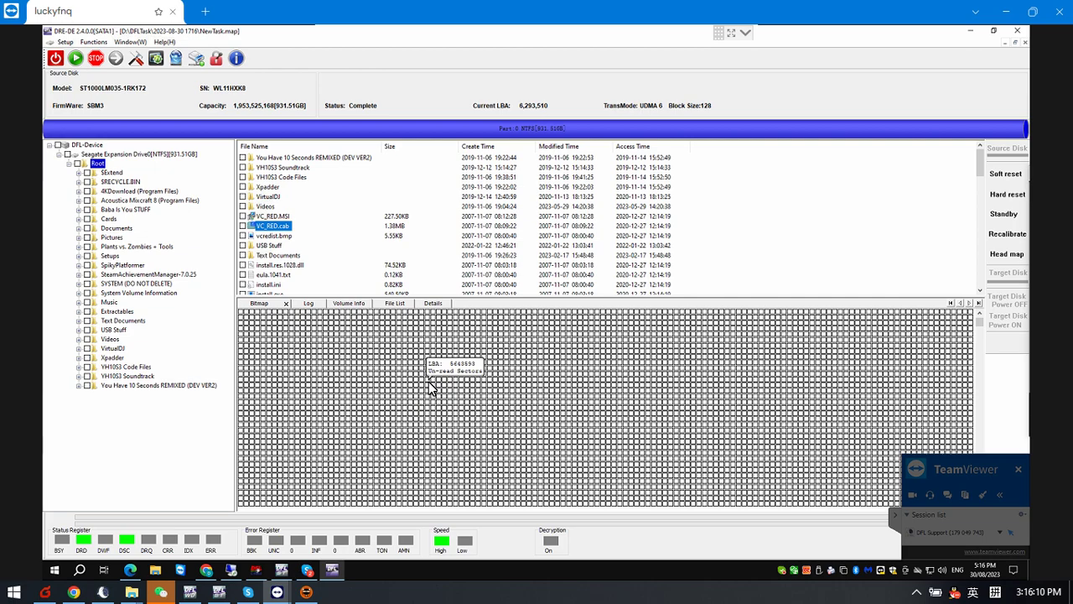